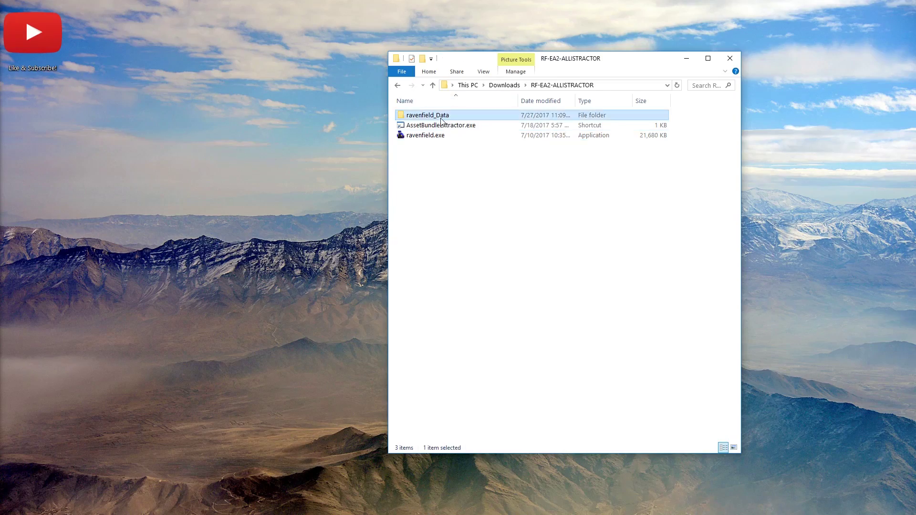
Launch AssetBundleExtractor from the ravenfield_Data folder and export the AK mesh with path ID 30 as raw data
double_click(429, 115)
double_click(441, 155)
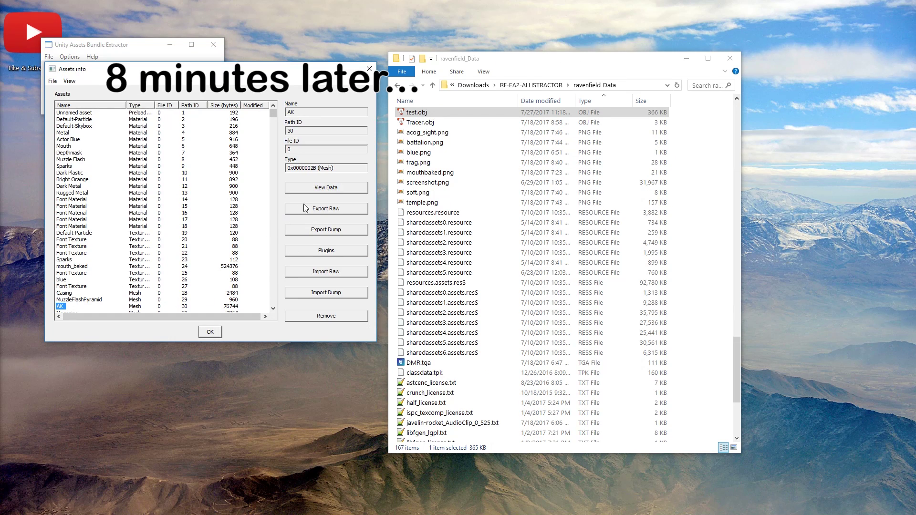
click(326, 209)
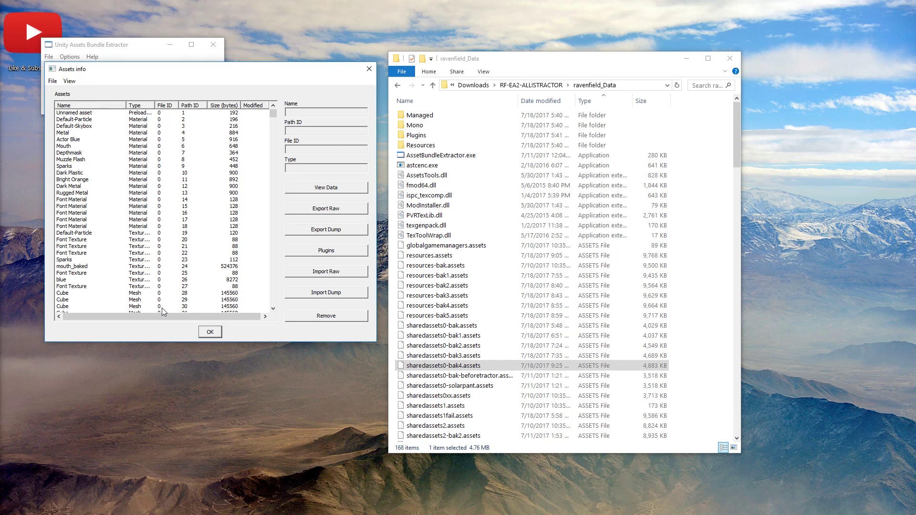
Import the raw file AK47-Raw_0_30.dat over the Cube mesh with path ID 30
click(121, 306)
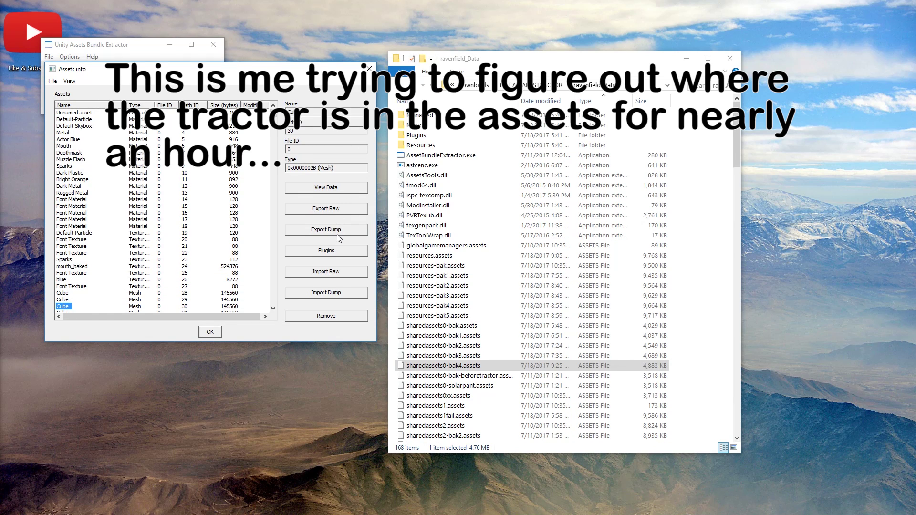
click(326, 273)
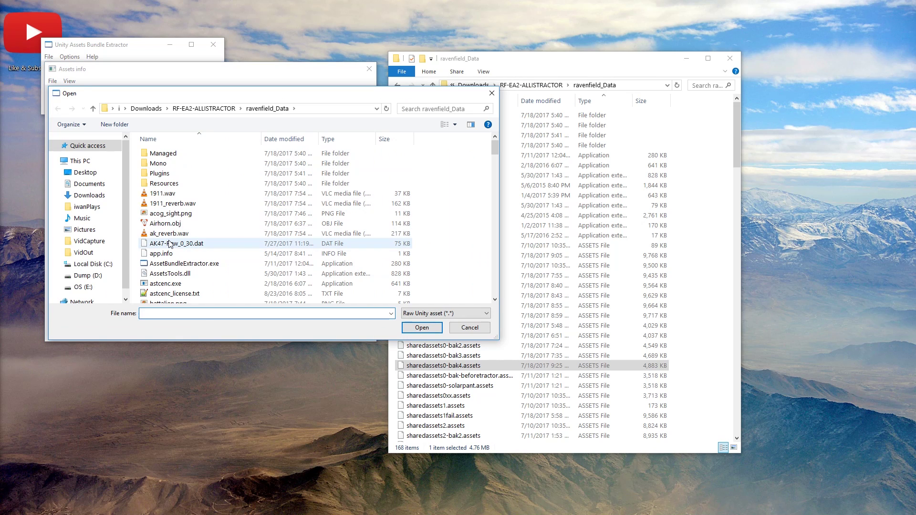
click(170, 243)
click(422, 327)
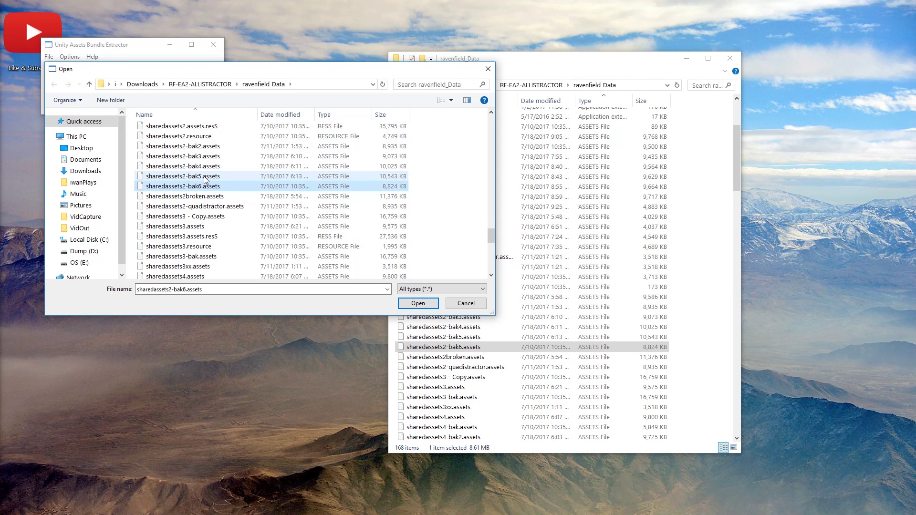
Open sharedassets2-bak6.assets in the extractor
key(Return)
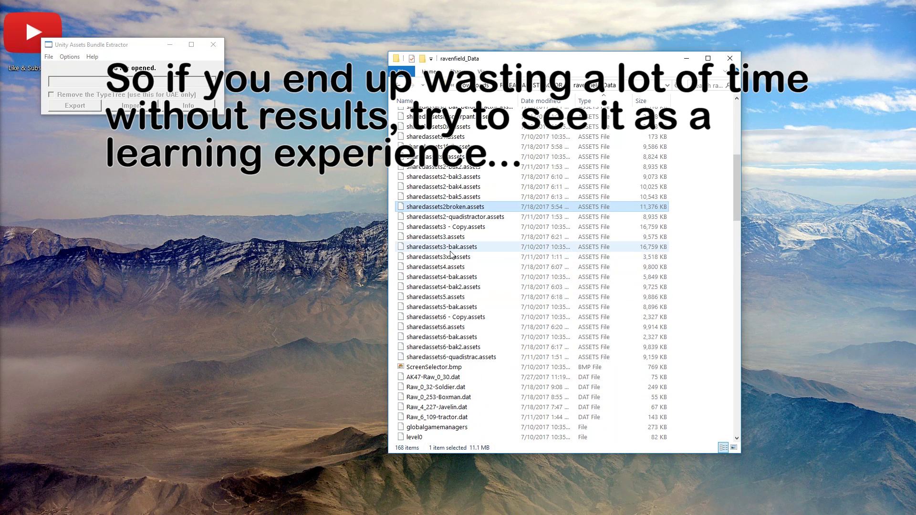
click(450, 251)
click(448, 239)
key(F2)
key(Right)
text(-)
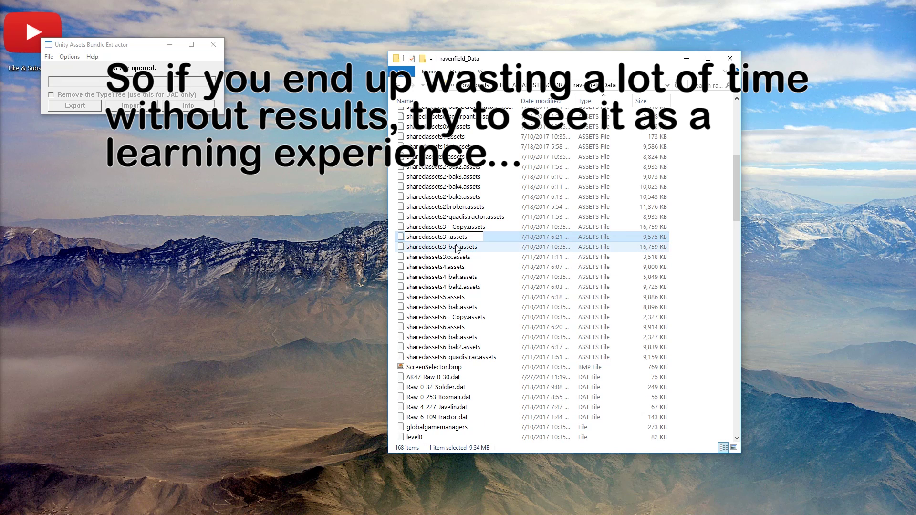
key(Escape)
Rename sharedassets6.assets as sharedassets6-bak3.assets and bring up the extractor's file opening dialog
scroll(501, 267, down, 2)
click(534, 277)
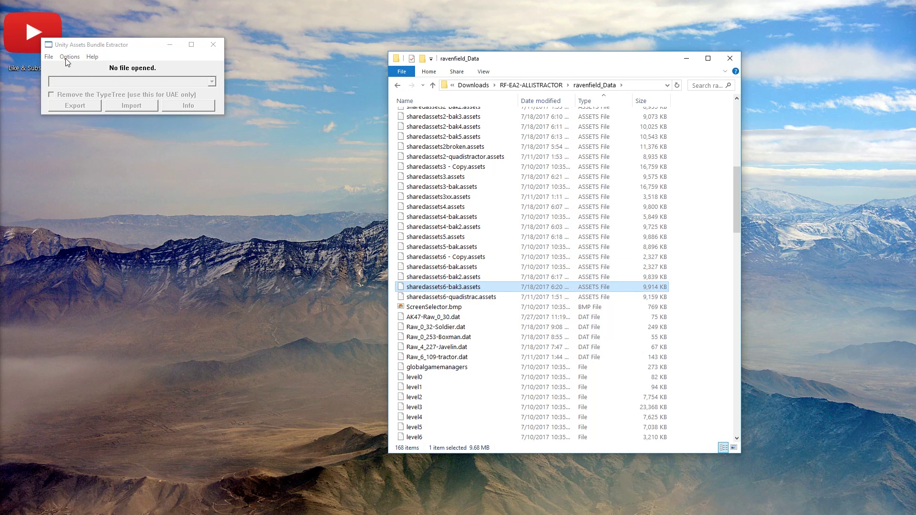
click(50, 57)
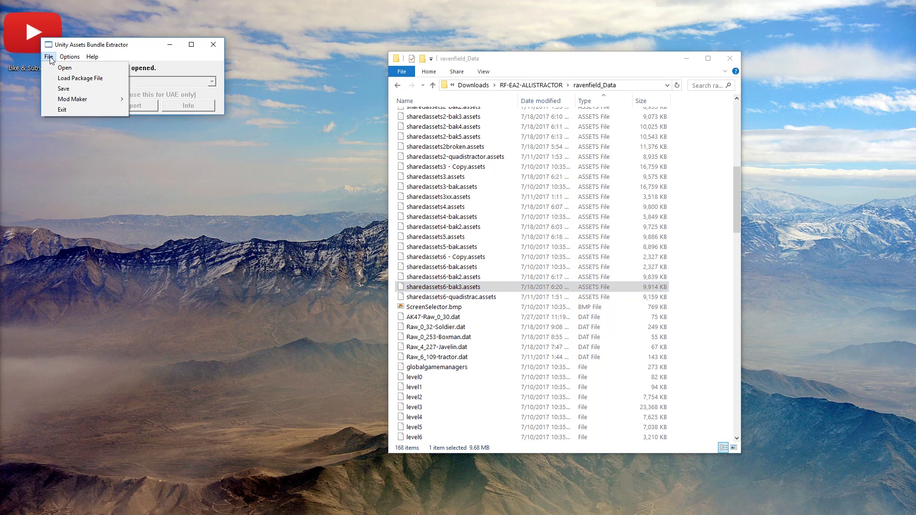
click(64, 68)
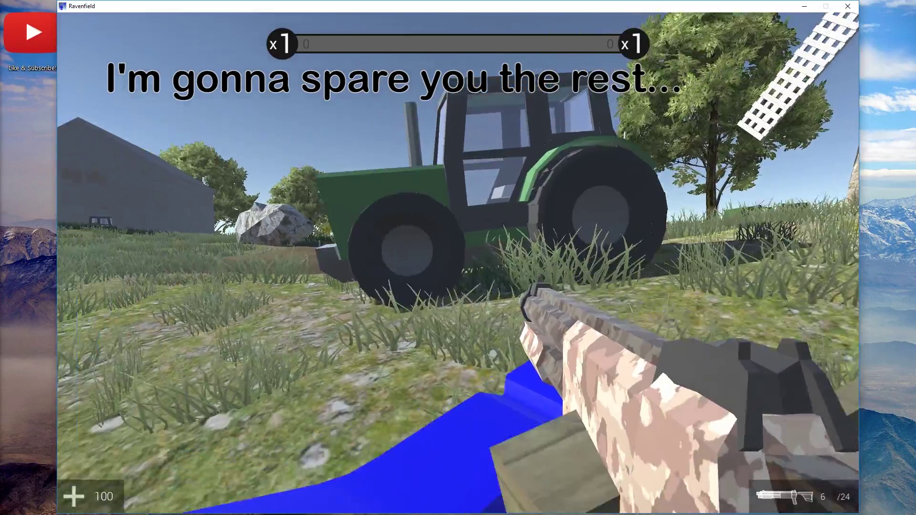
key(w)
click(458, 263)
key(space)
key(space)
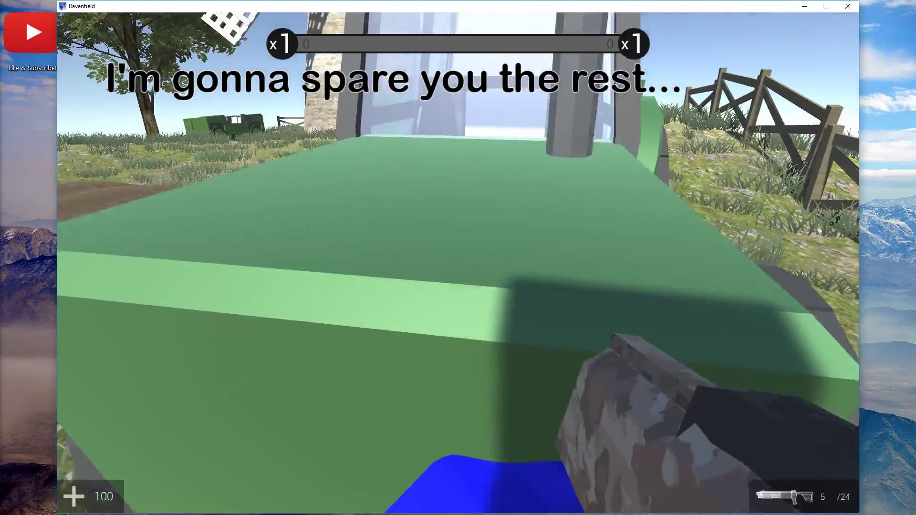
key(w)
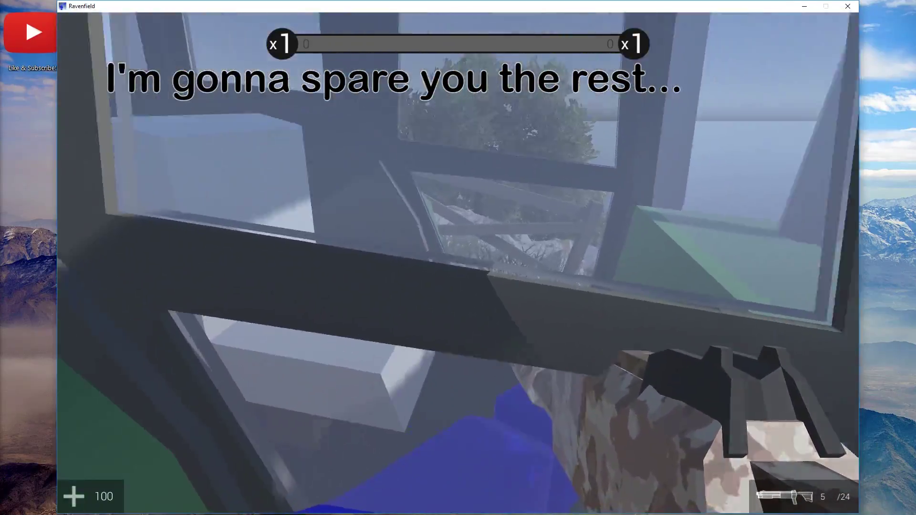
right_click(458, 263)
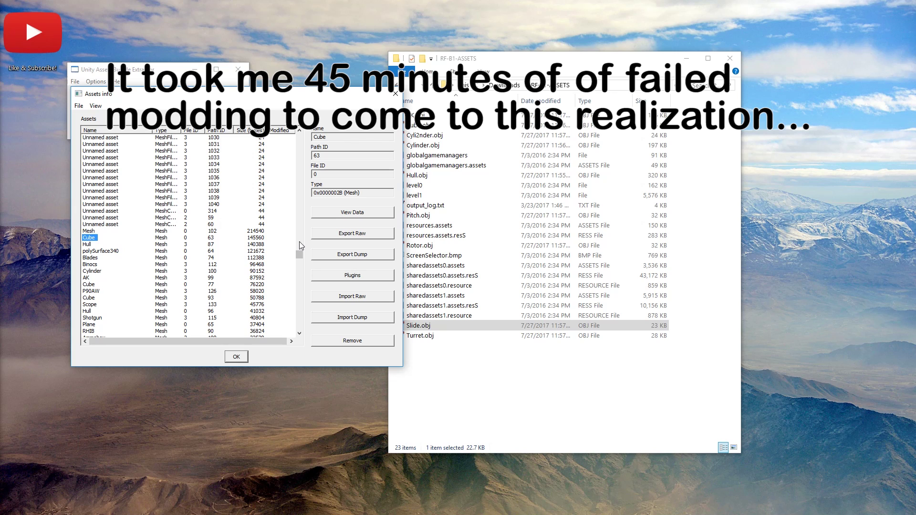
Close the current assets list and open another file from the RF-B1-ASSETS folder in the extractor
click(710, 331)
click(236, 357)
click(75, 82)
click(85, 92)
double_click(224, 228)
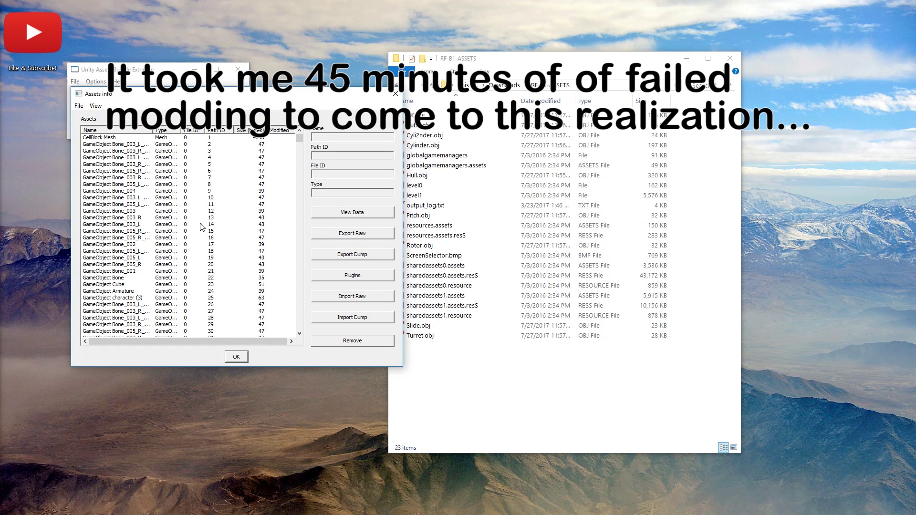
Sort the assets list by size and select the Cube mesh with path ID 93
click(253, 130)
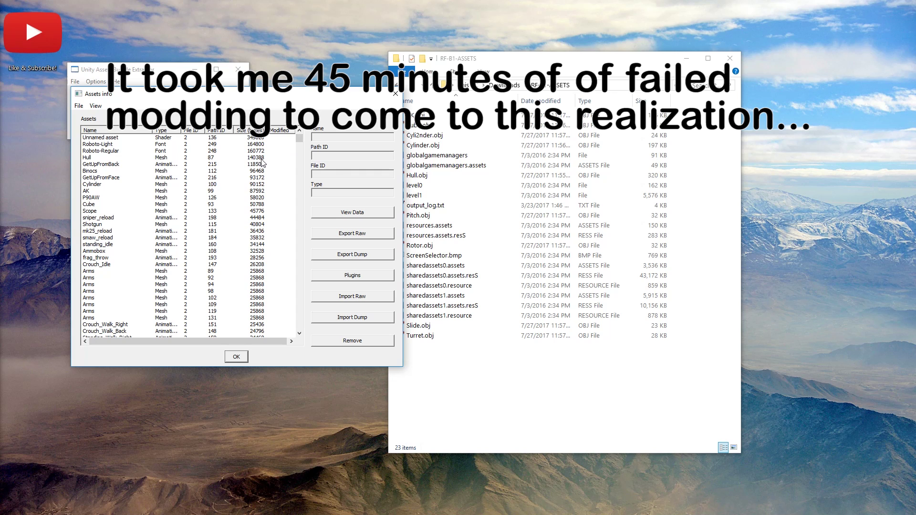
click(146, 204)
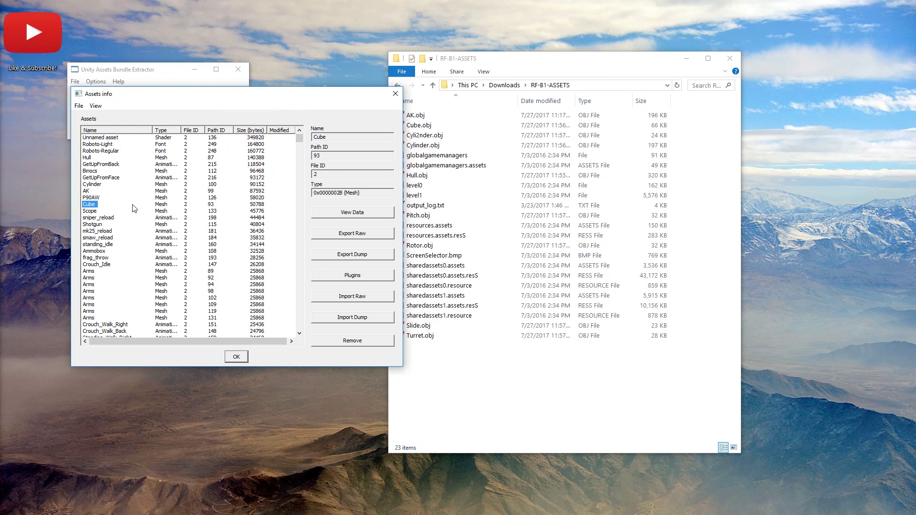
click(109, 152)
drag(301, 138, 305, 256)
Export the Cube mesh with path ID 93 from the list of meshes as Cubxe.obj
click(90, 231)
click(92, 237)
click(92, 245)
click(93, 251)
click(94, 259)
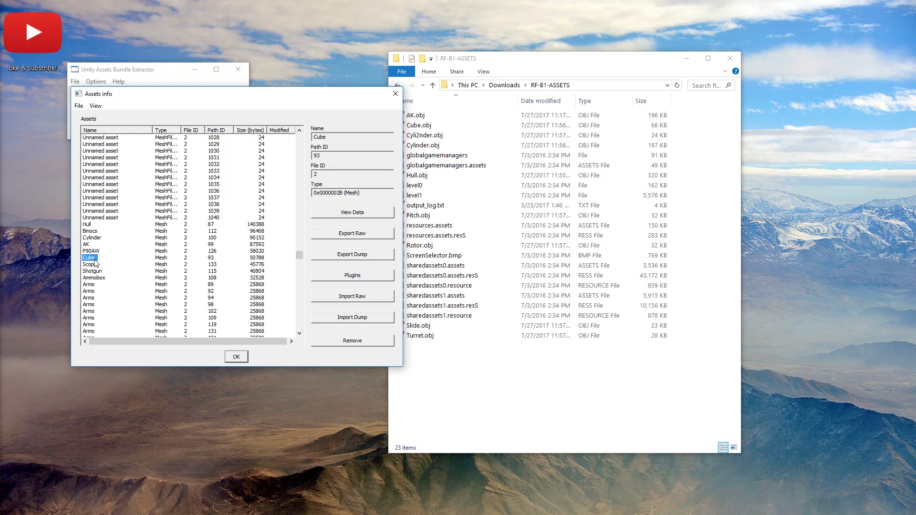
click(347, 255)
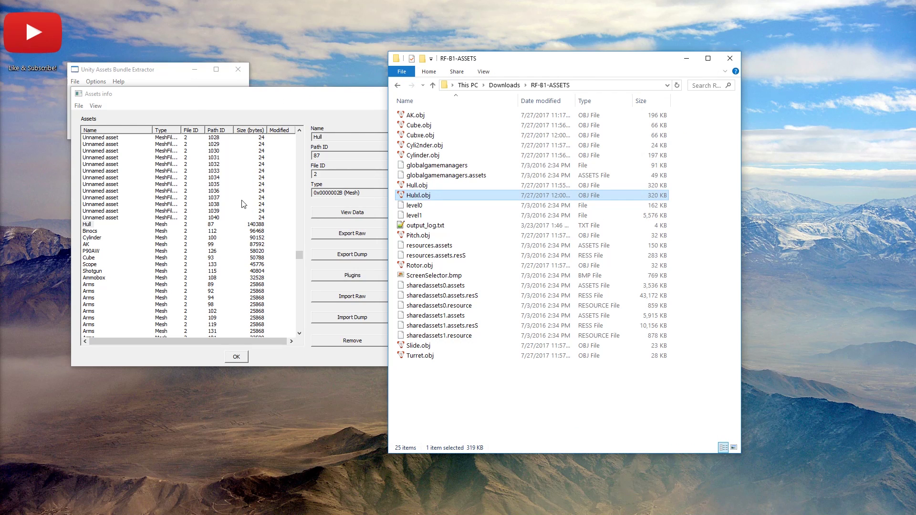
key(Escape)
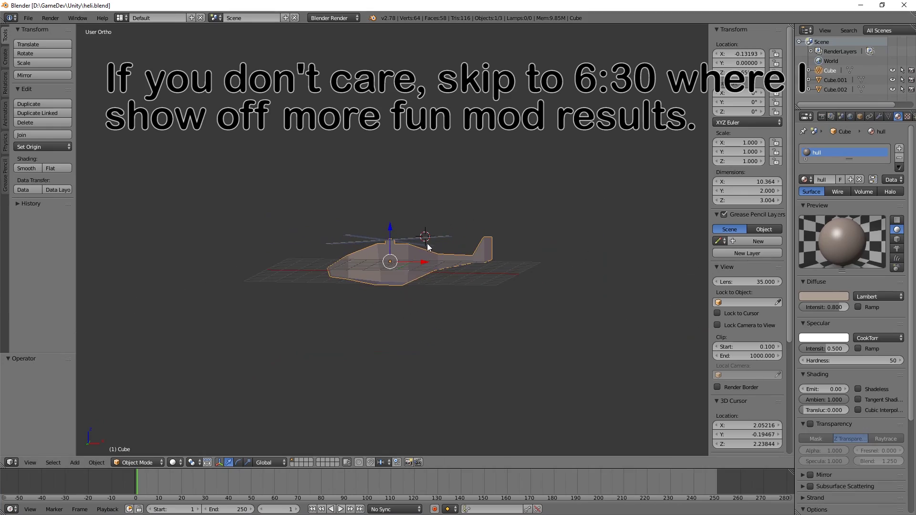
Switch from Blender to Unity, import the heli model into the project's Assets and place it in the meshes scene
right_click(429, 248)
middle_drag(507, 253, 417, 269)
scroll(391, 235, up, 4)
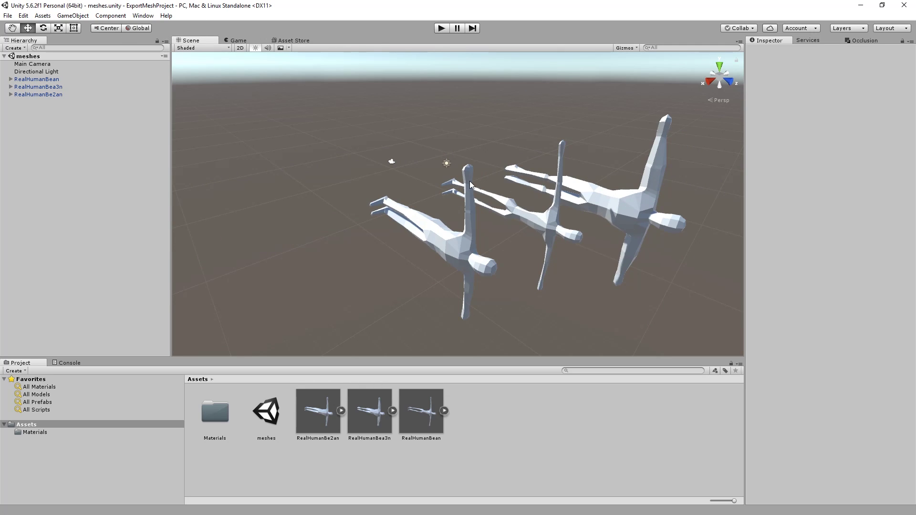
key(alt+Tab)
drag(492, 187, 327, 425)
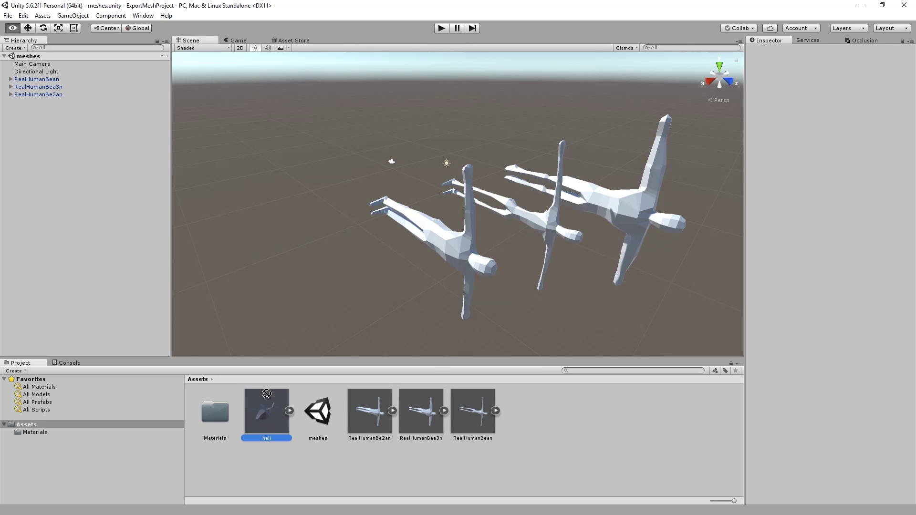
drag(267, 394, 442, 161)
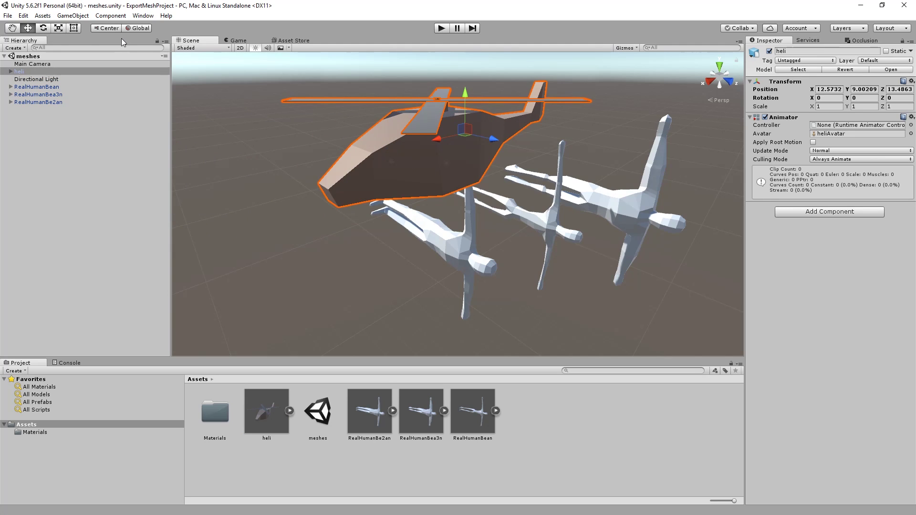
Build the meshes scene as a standalone Windows x86_64 application
click(15, 16)
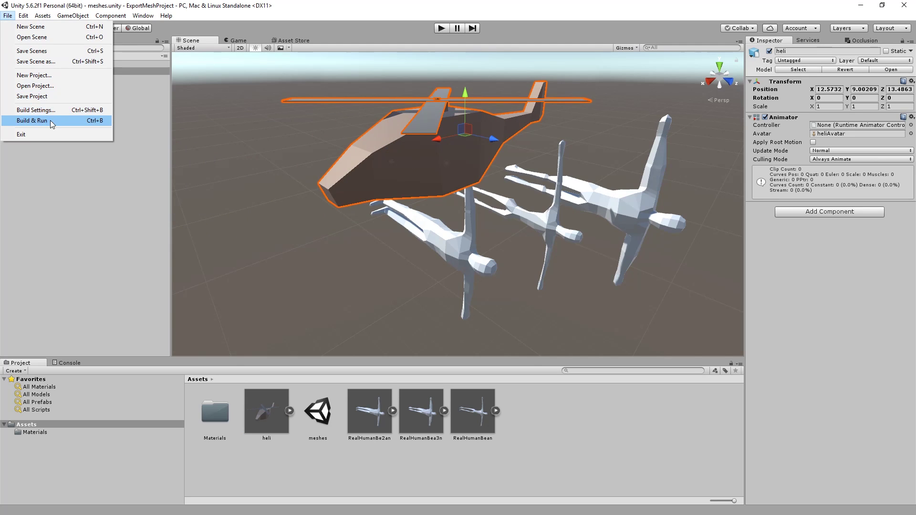
click(48, 111)
click(264, 105)
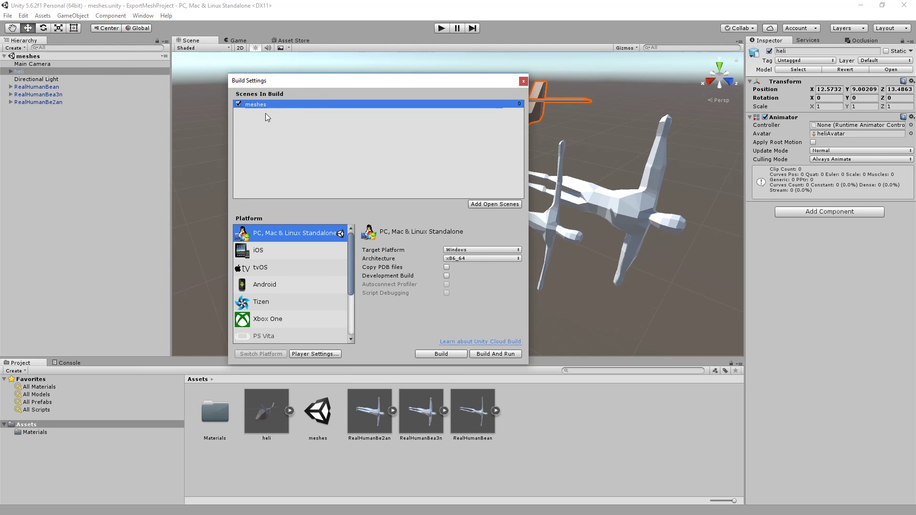
drag(352, 86, 404, 83)
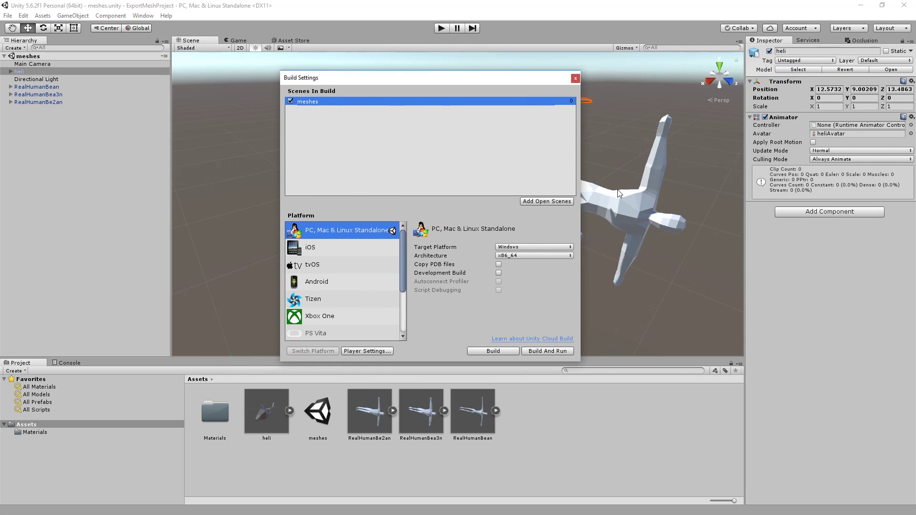
click(493, 352)
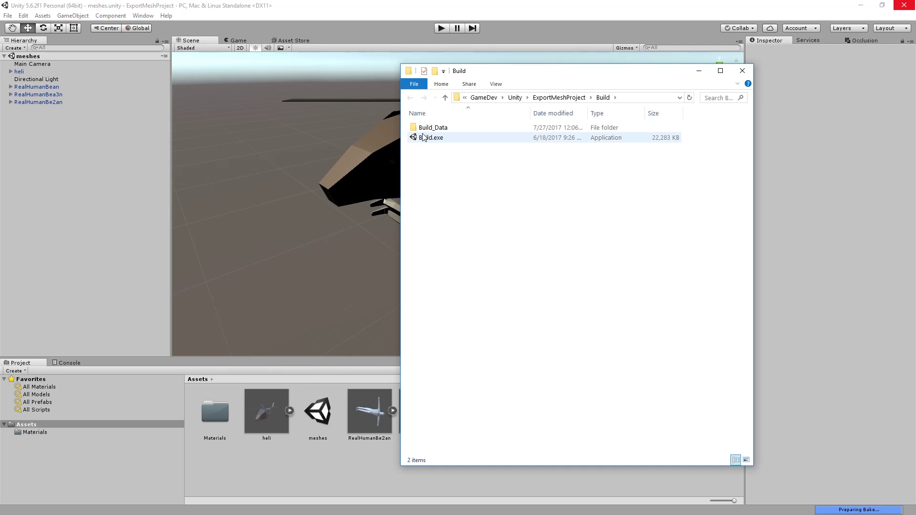
Run Build.exe to check the scene, and select sharedassets0.assets in the Build_Data folder
click(425, 137)
double_click(424, 138)
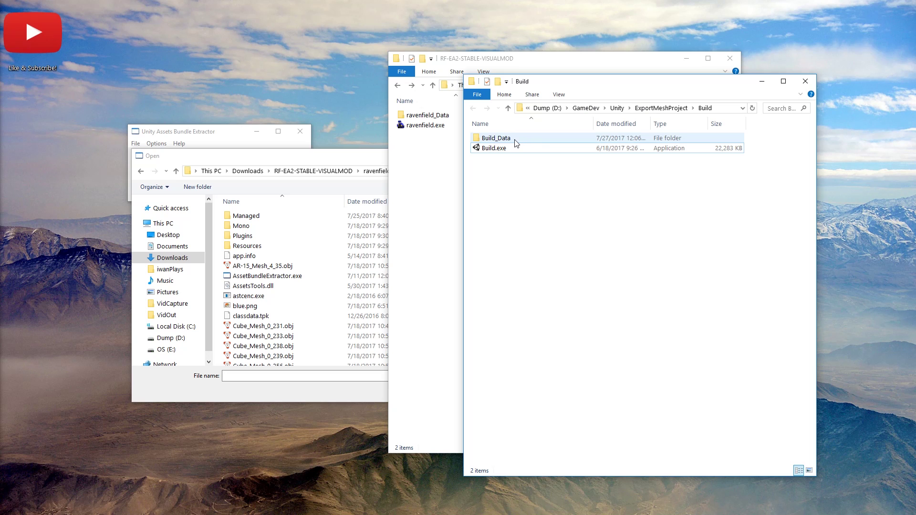
double_click(534, 139)
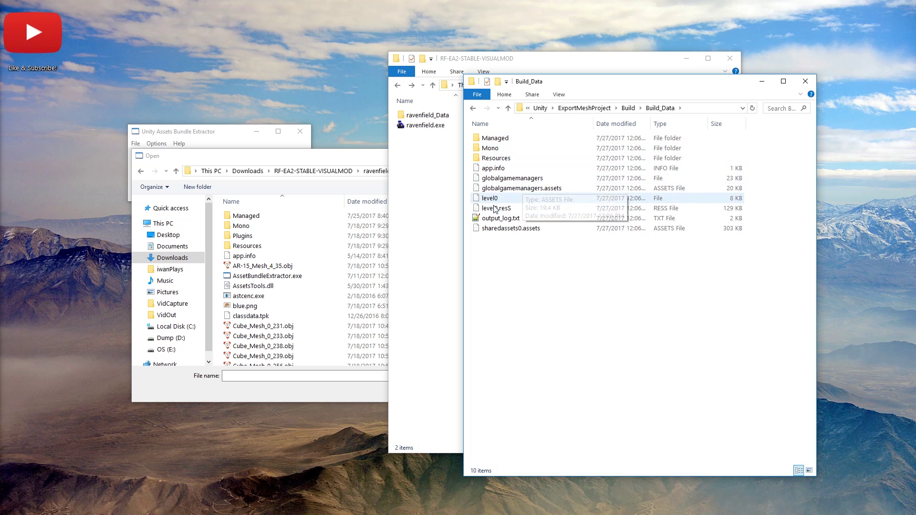
click(513, 228)
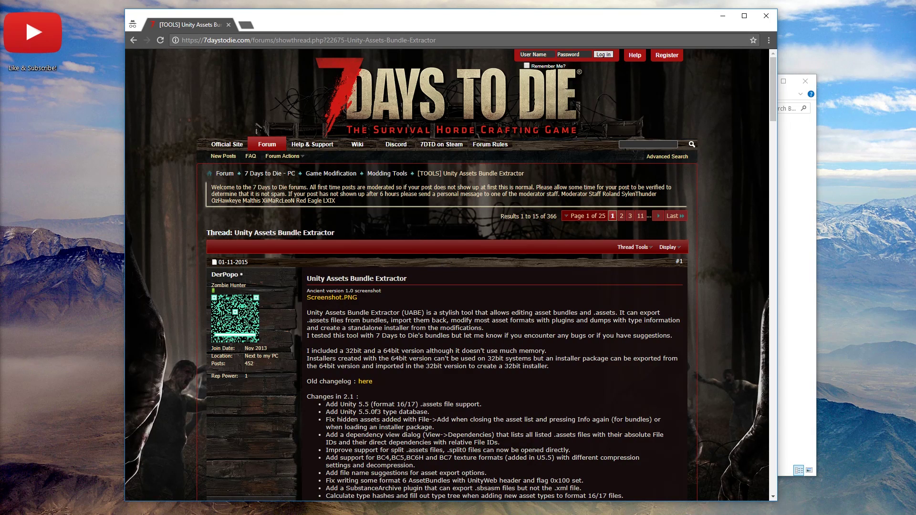
Download Unity Assets Bundle Extractor 2.0 64bit, the 2.1d bugfix and the 5.6.0f3 type package from the forum thread
scroll(340, 274, down, 12)
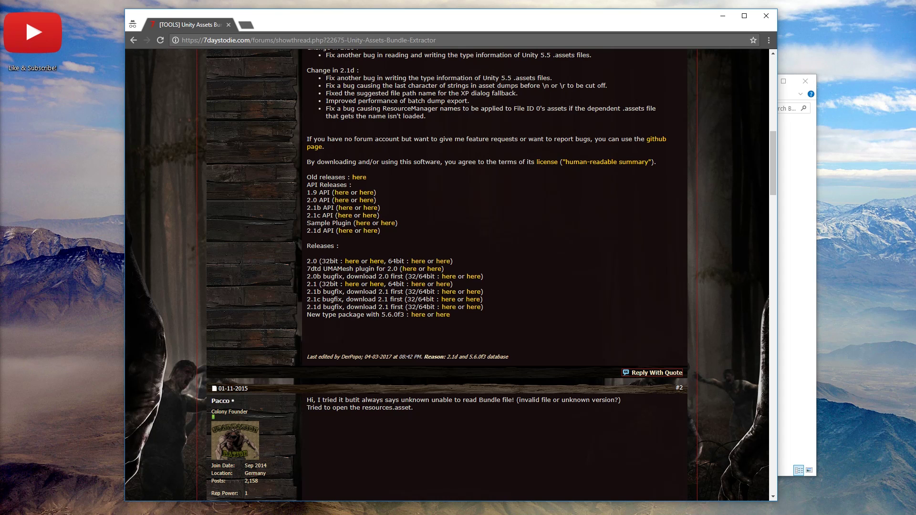
click(419, 262)
click(206, 25)
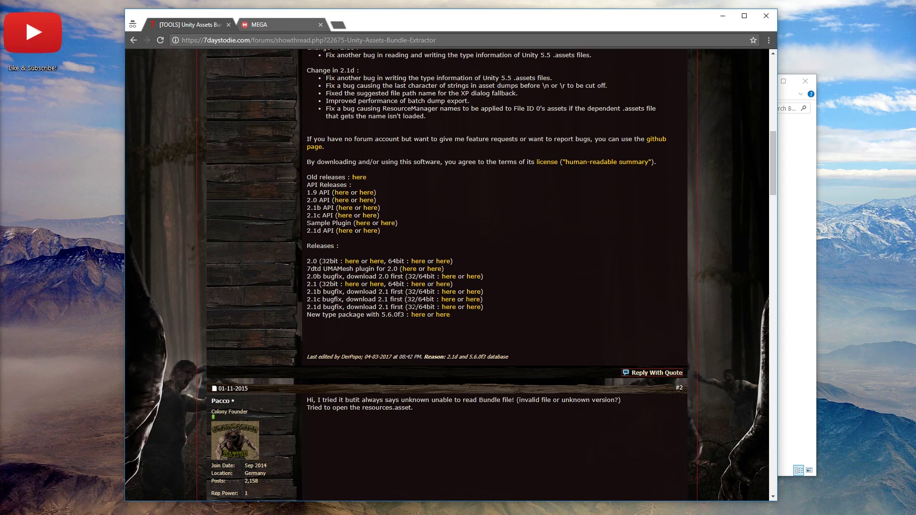
click(471, 307)
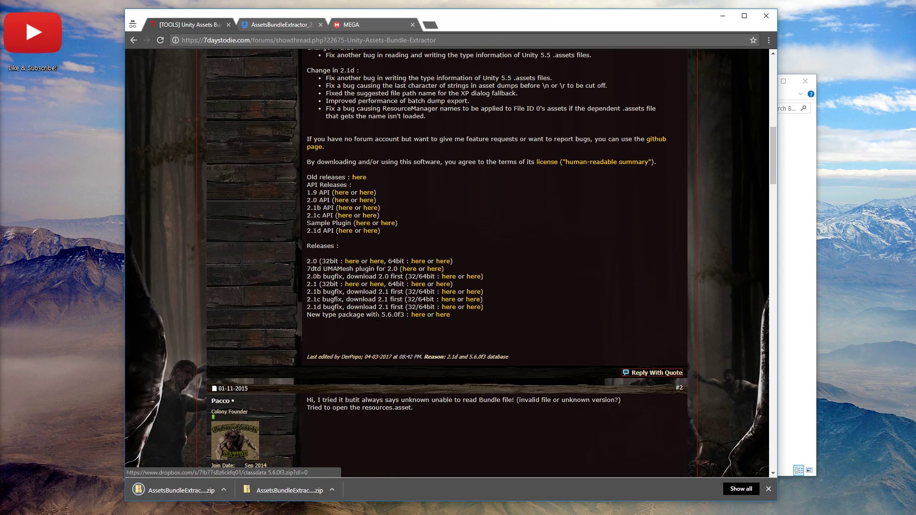
click(418, 314)
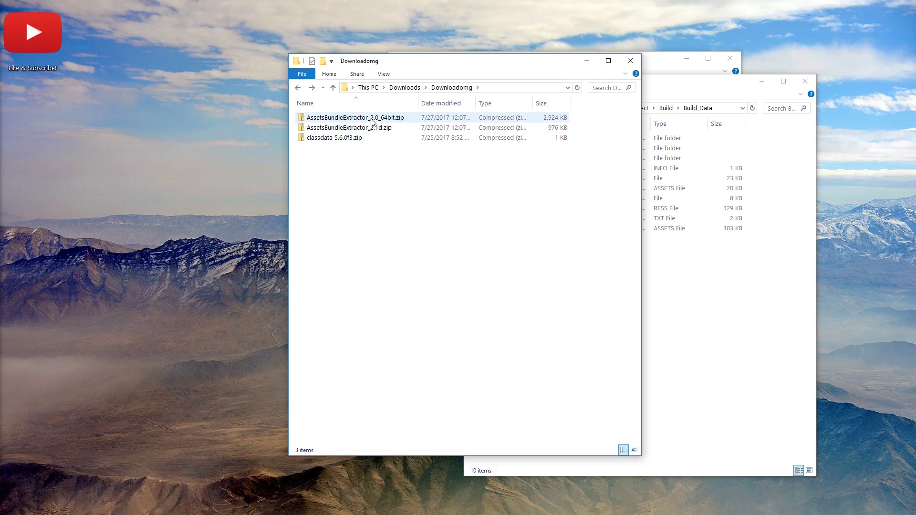
Extract AssetsBundleExtractor_2.0_64bit.zip in the Downloadomg folder
click(366, 118)
right_click(367, 118)
drag(286, 163, 295, 163)
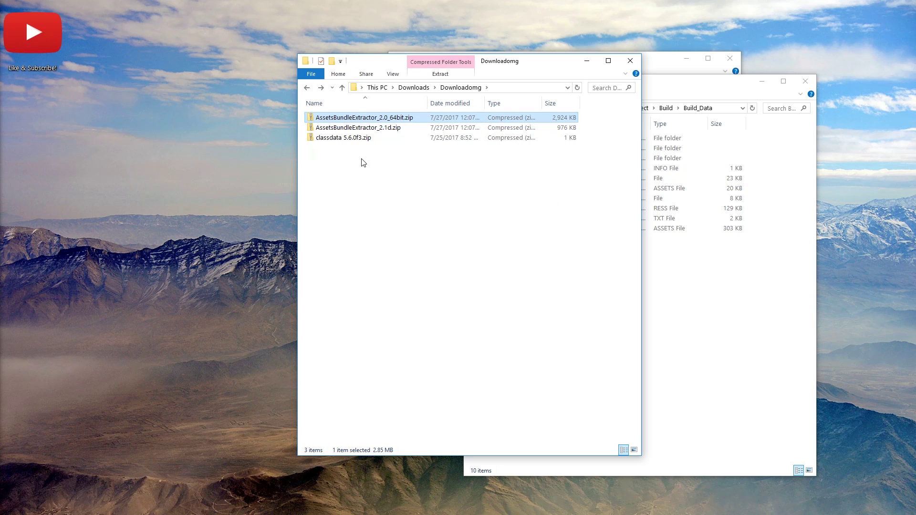
click(375, 174)
right_click(372, 120)
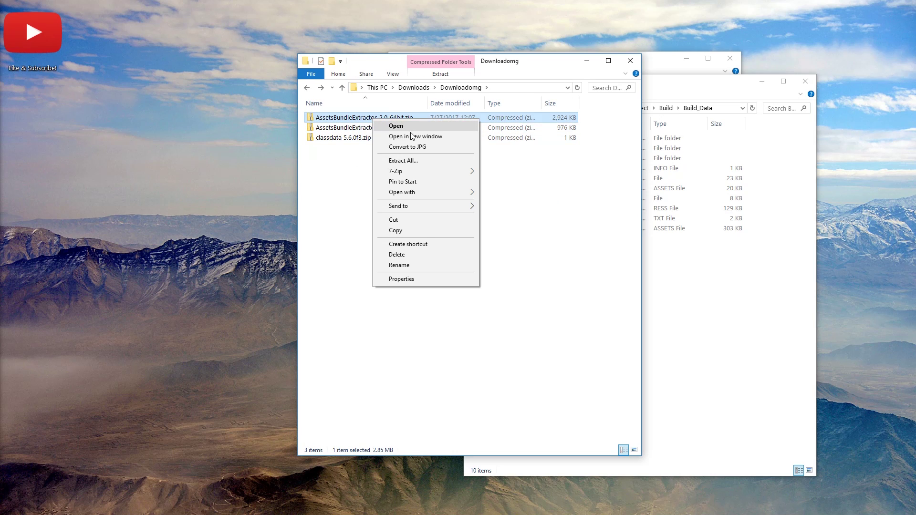
click(416, 163)
click(575, 363)
Extract AssetsBundleExtractor_2.1d.zip and classdata 5.6.0f3.zip into their own folders in Downloadomg
right_click(369, 129)
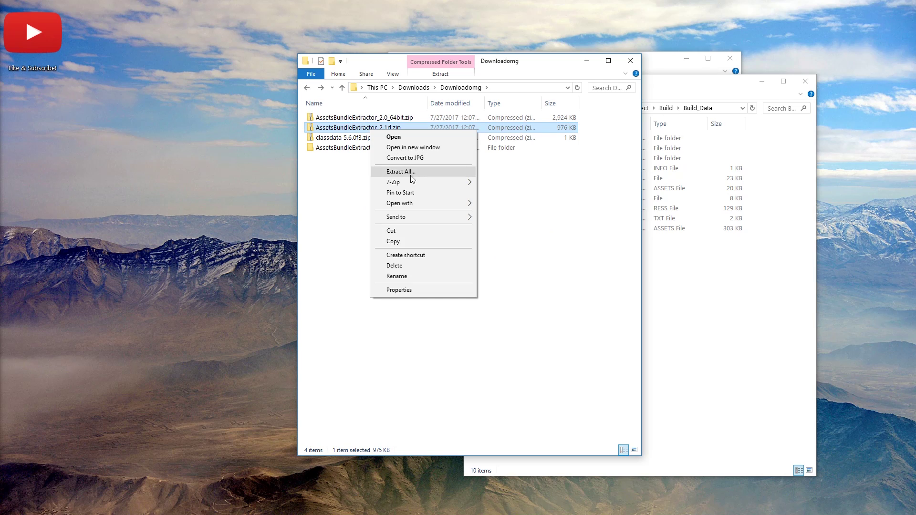
click(410, 175)
key(Return)
right_click(357, 158)
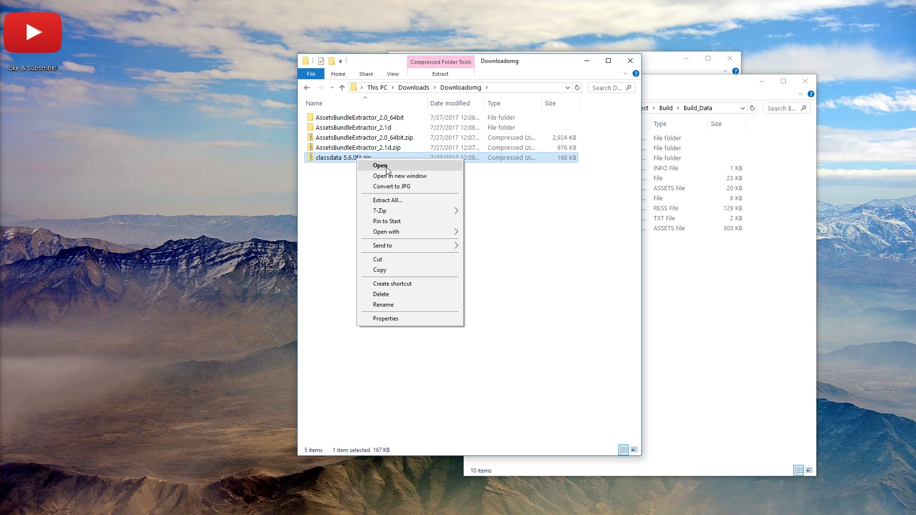
click(407, 201)
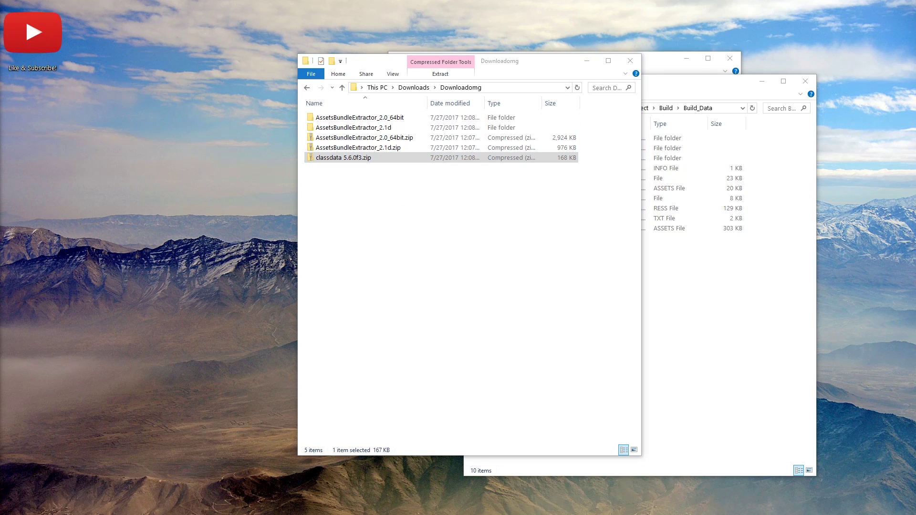
key(Return)
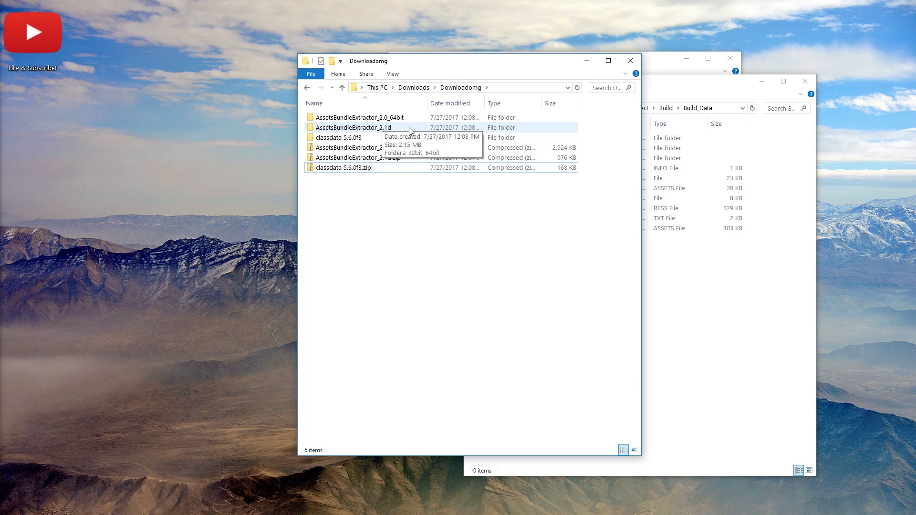
Move all three files from the 2.1d package's 64bit folder into the 2.0_64bit package's 64bit folder, replacing the existing ones
double_click(351, 127)
double_click(327, 126)
key(ctrl+a)
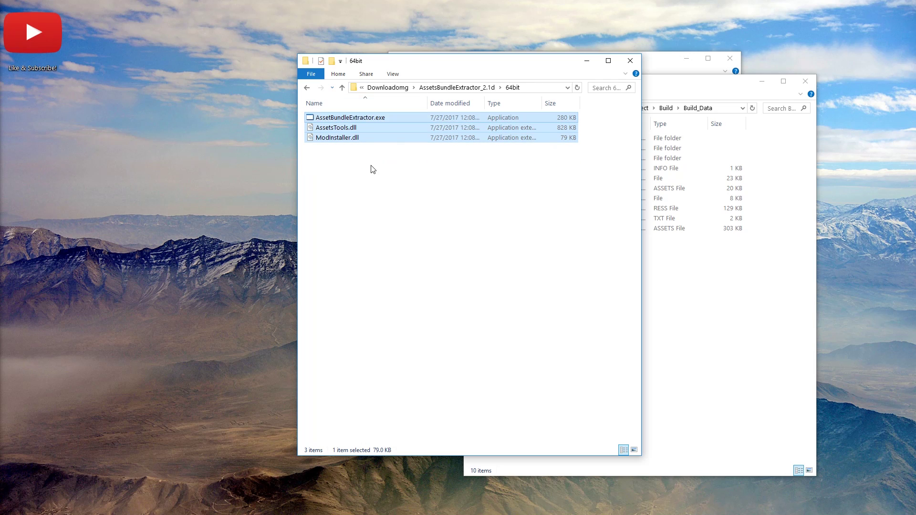
key(alt+Left)
key(alt+Left)
click(376, 119)
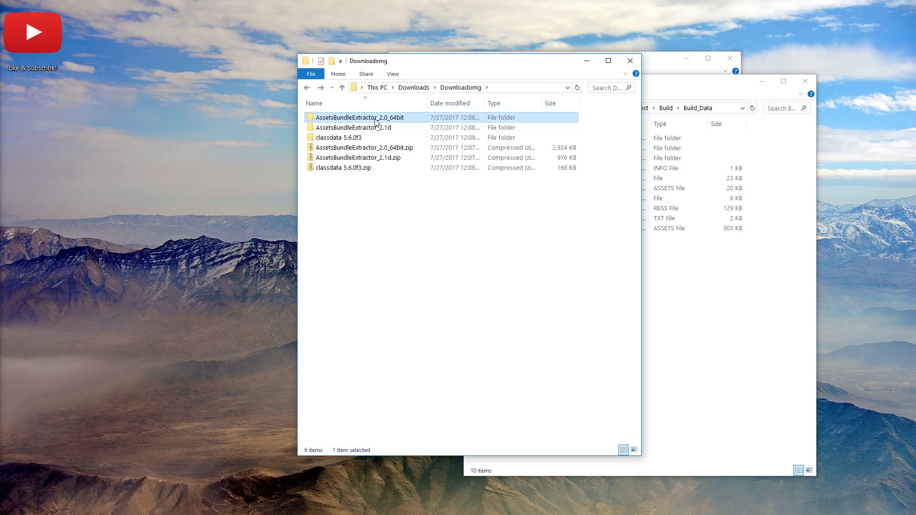
double_click(376, 119)
double_click(376, 118)
key(ctrl+v)
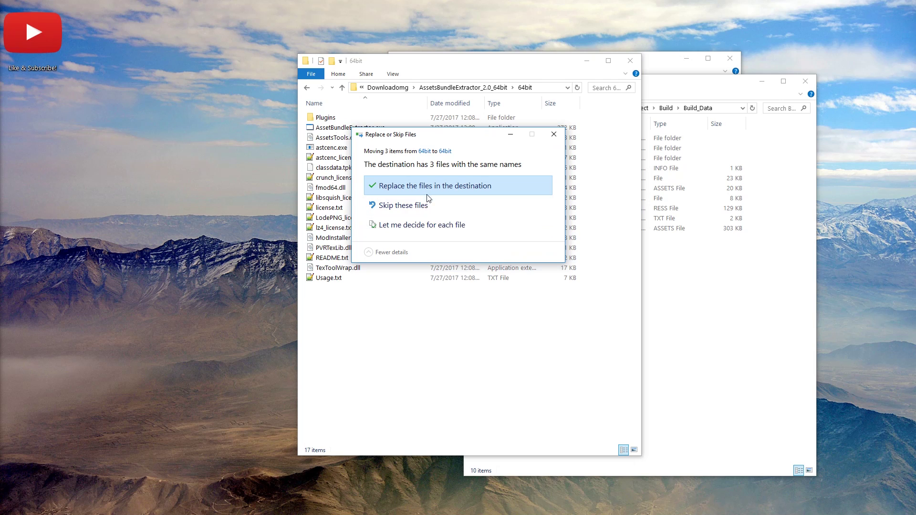
click(428, 187)
Move the contents of the classdata 5.6.0f3 folder into the extractor's 64bit folder, replacing the existing classdata.tpk
key(alt+Left)
key(alt+Left)
double_click(342, 138)
key(ctrl+a)
key(ctrl+x)
key(alt+Left)
double_click(378, 118)
double_click(341, 119)
key(ctrl+v)
click(396, 187)
key(alt+Left)
key(alt+Left)
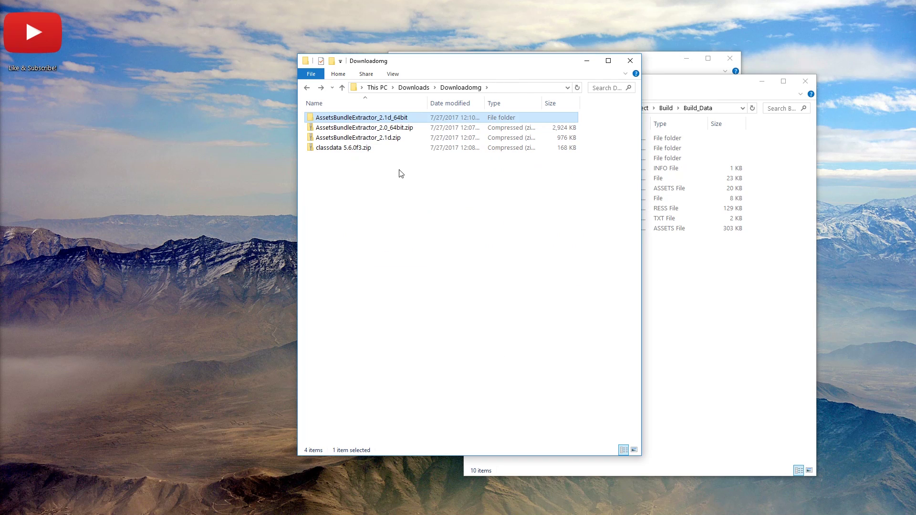
Launch AssetBundleExtractor.exe from the AssetsBundleExtractor_2.1d_64bit folder and open sharedassets0.assets from Build_Data
double_click(350, 119)
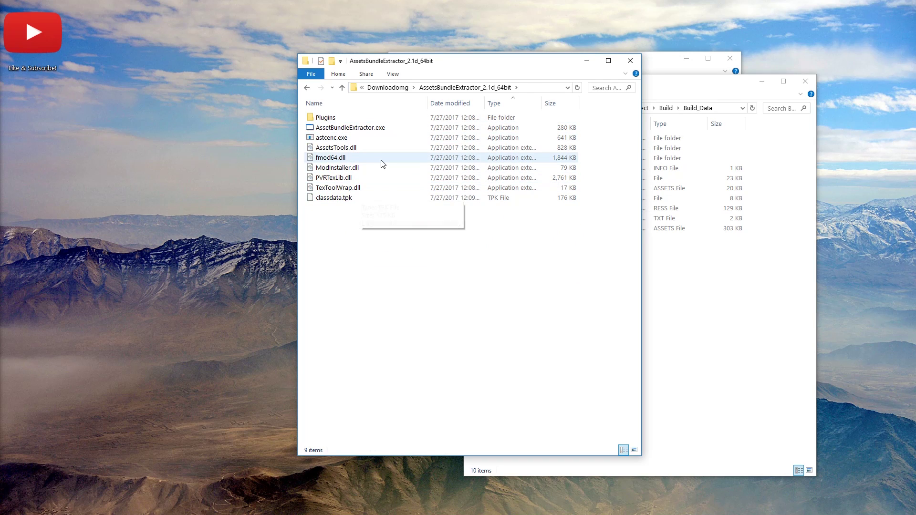
drag(439, 66, 195, 76)
double_click(102, 138)
click(489, 270)
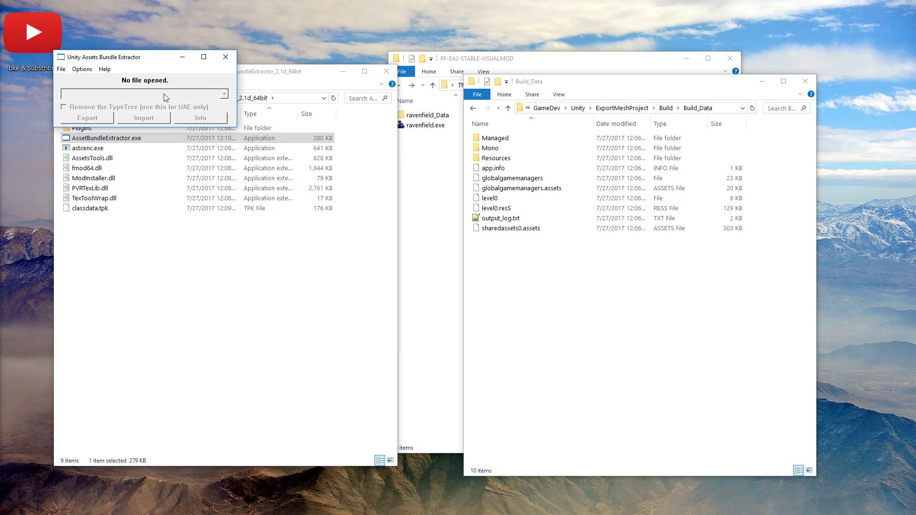
click(61, 69)
click(68, 79)
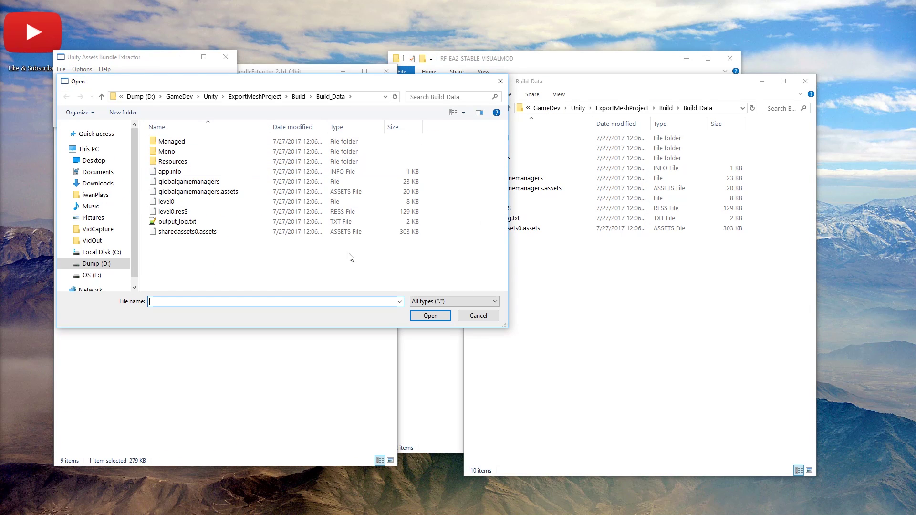
double_click(213, 235)
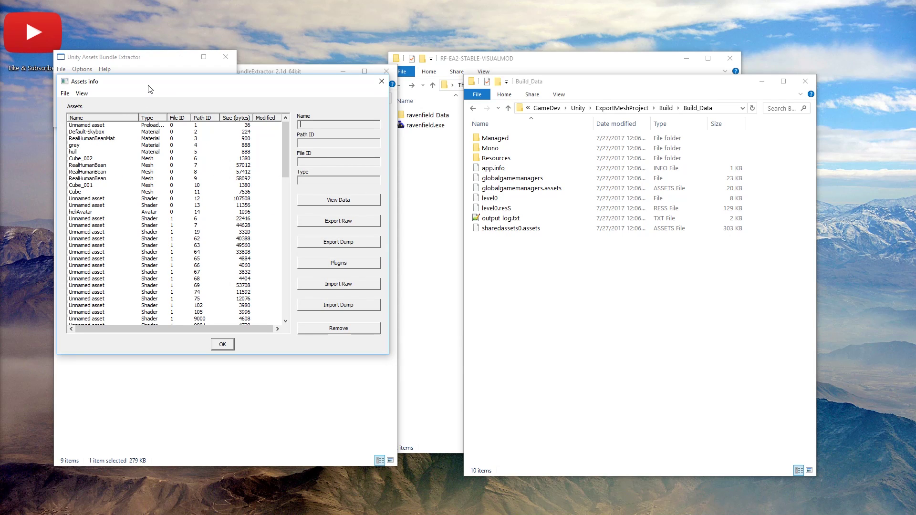
Select the Cube_002 mesh among the meshes in the assets list
drag(150, 89, 253, 108)
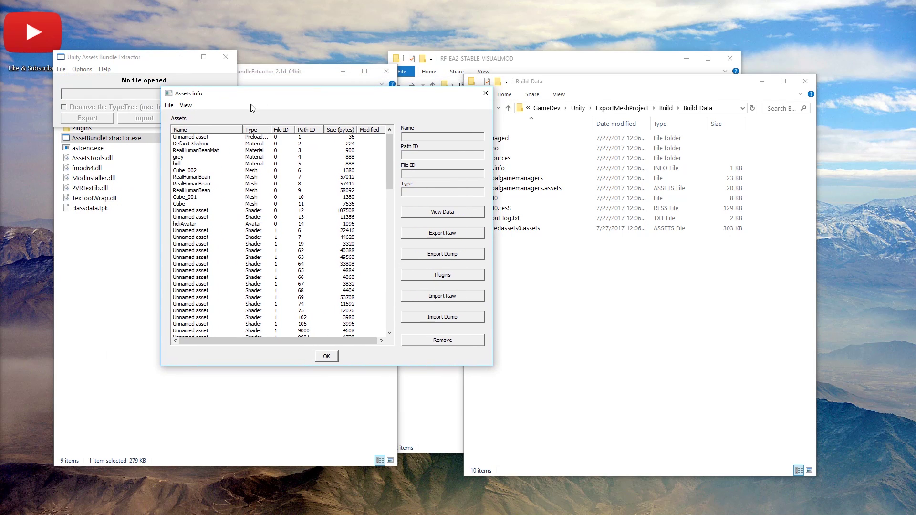
click(199, 171)
shift+click(193, 206)
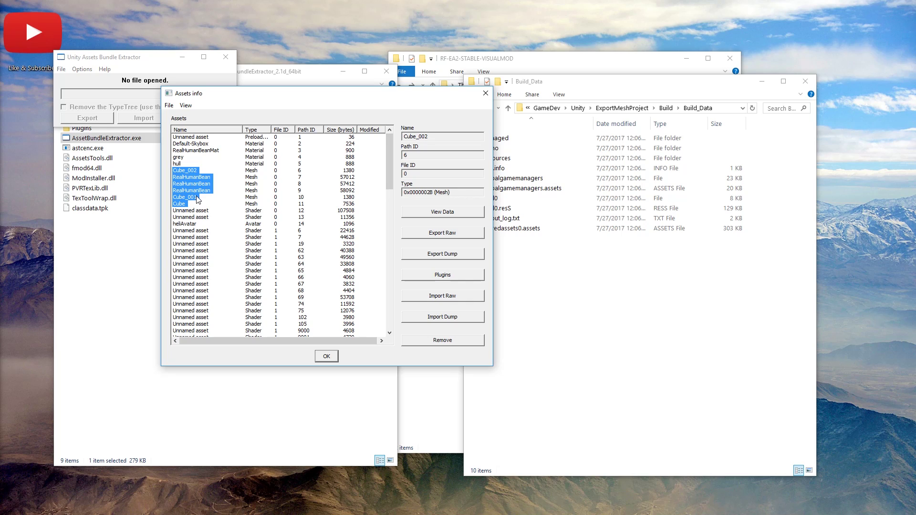
click(195, 199)
click(195, 171)
click(443, 275)
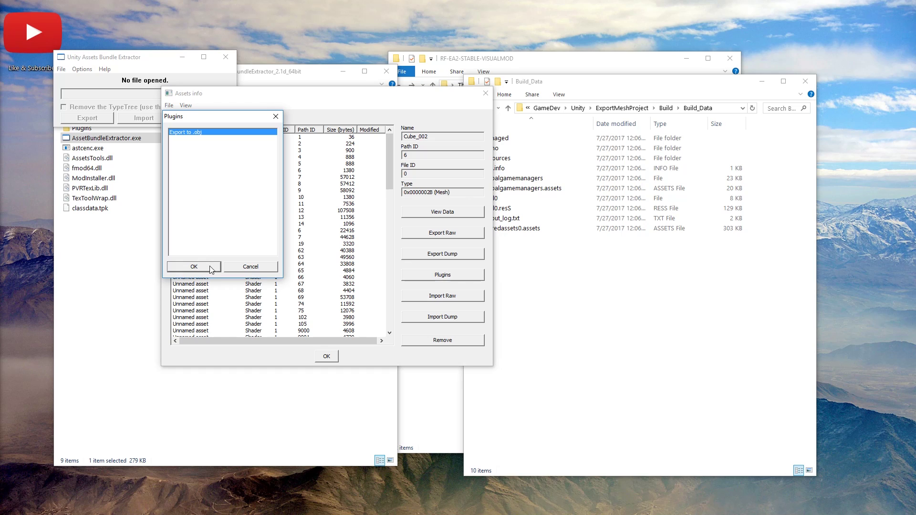
click(194, 266)
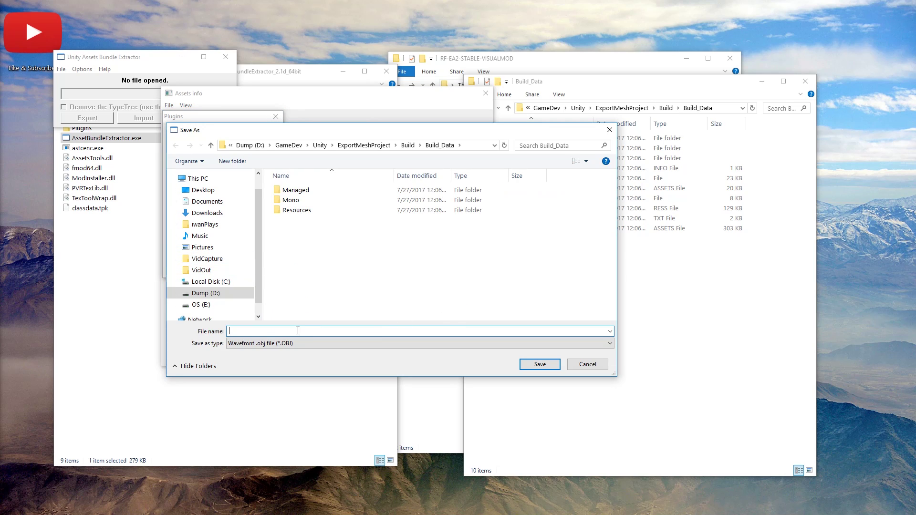
key(Escape)
key(Escape)
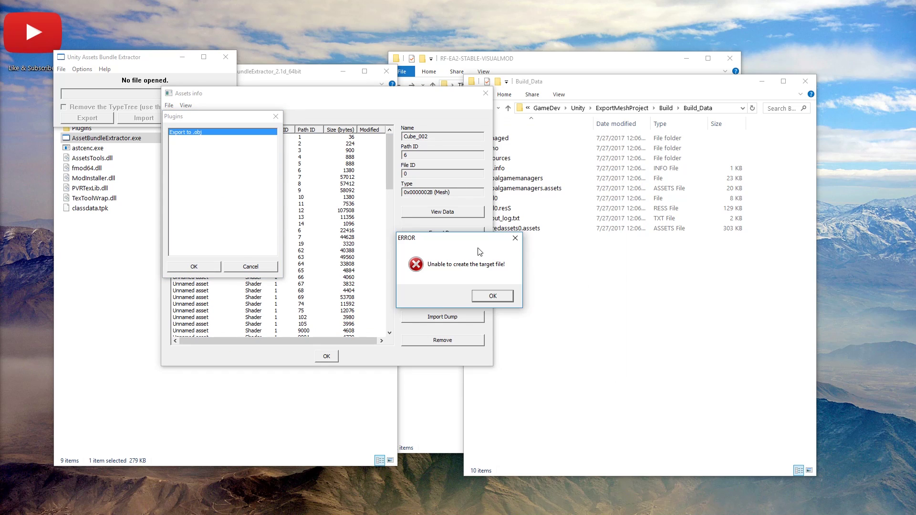
click(438, 232)
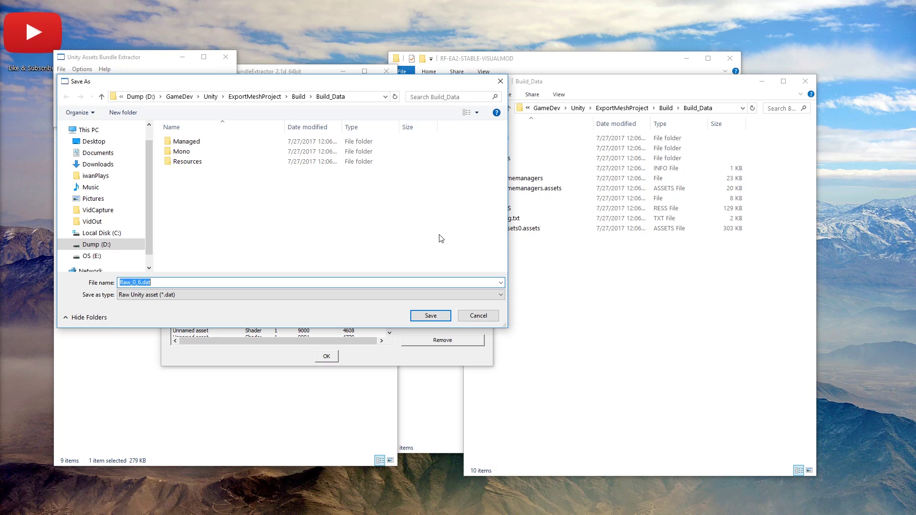
key(Escape)
Export the Cube_002 mesh to Build_Data as Wavefront file Cube-002_Mesh_0_6.txt.obj and inspect it in Open 3D Model Viewer
click(435, 255)
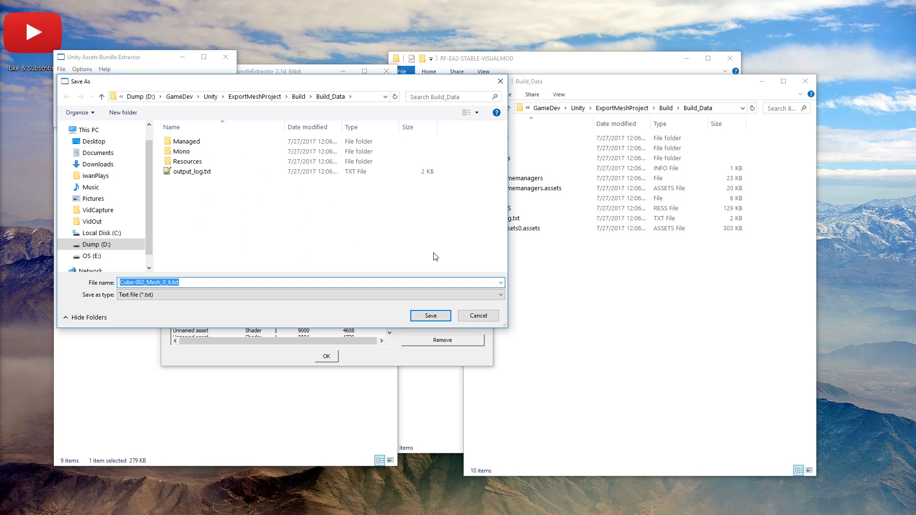
key(Return)
click(443, 275)
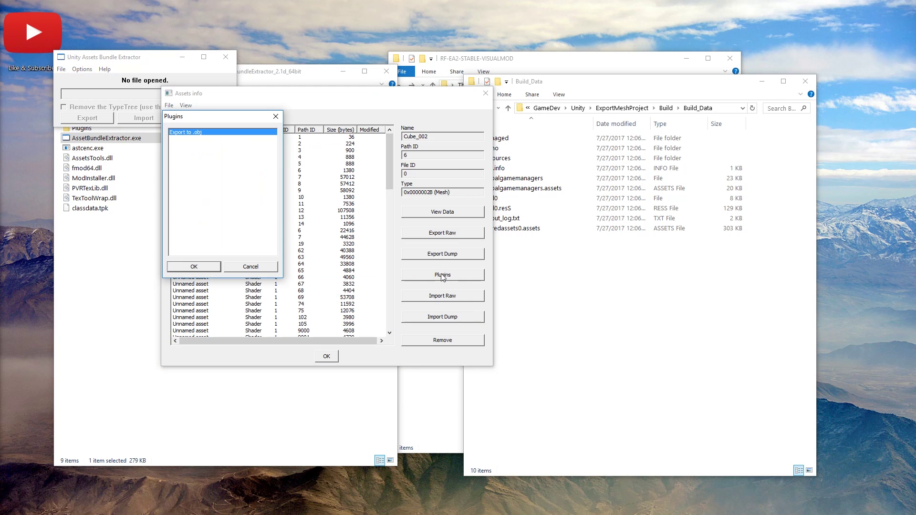
click(191, 264)
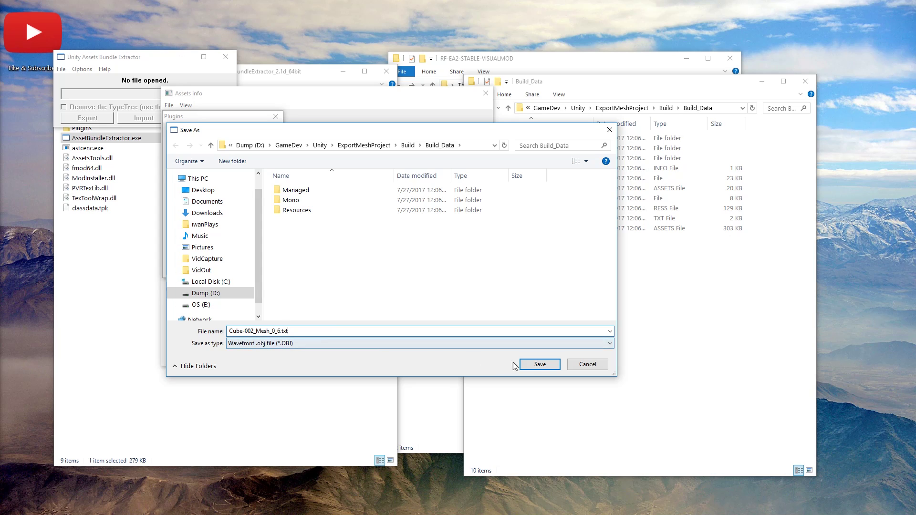
click(540, 364)
click(565, 338)
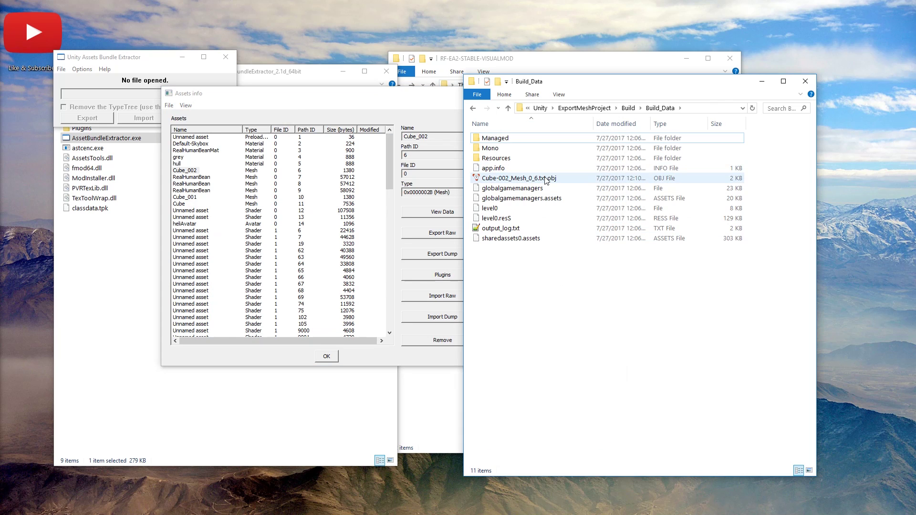
click(546, 179)
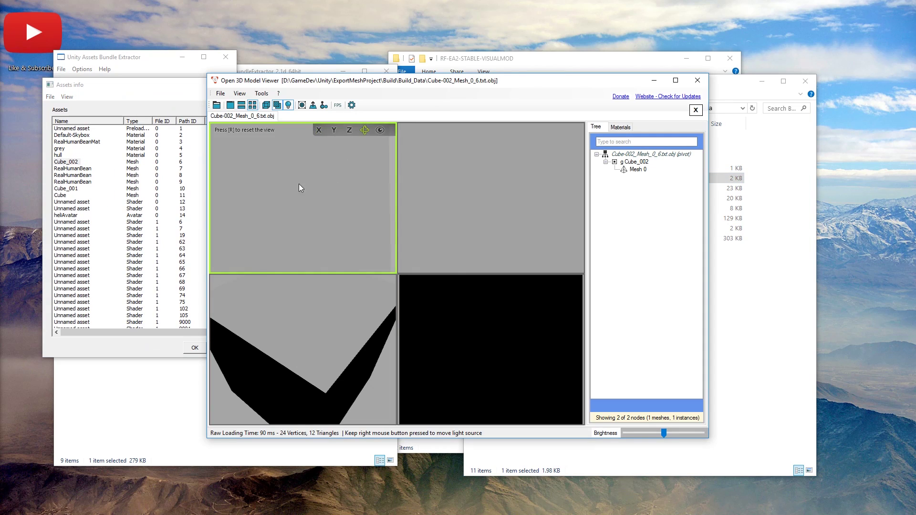
drag(299, 185, 379, 182)
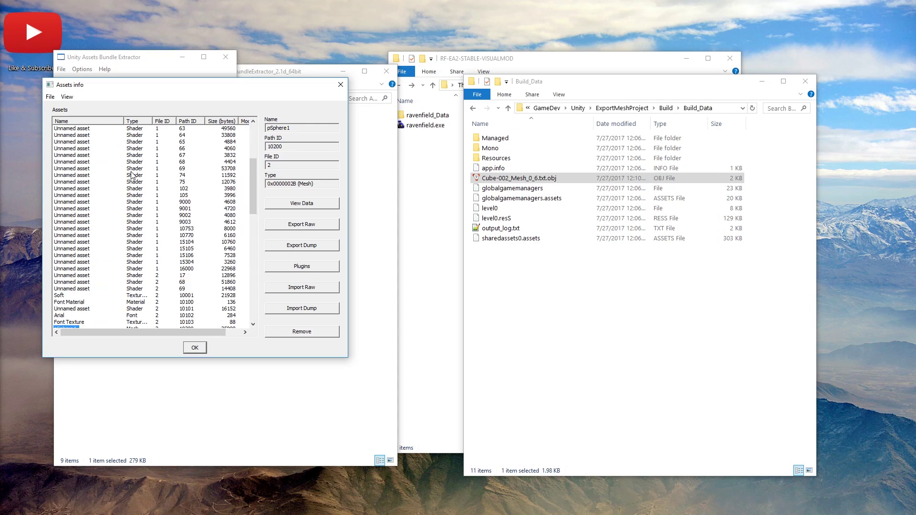
Export the Cube mesh with path ID 11 as Cube_Mesh_0_11.txt.obj and inspect its shape in Open 3D Model Viewer
scroll(131, 175, up, 6)
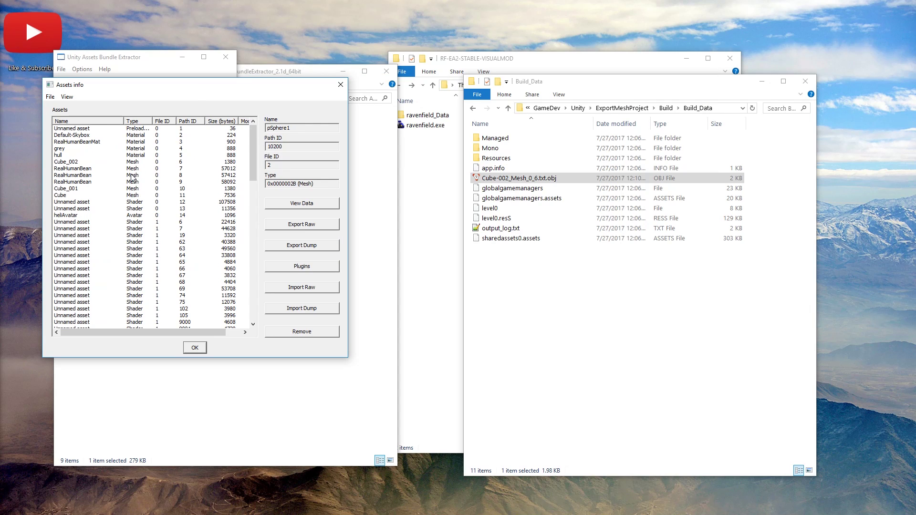
click(73, 195)
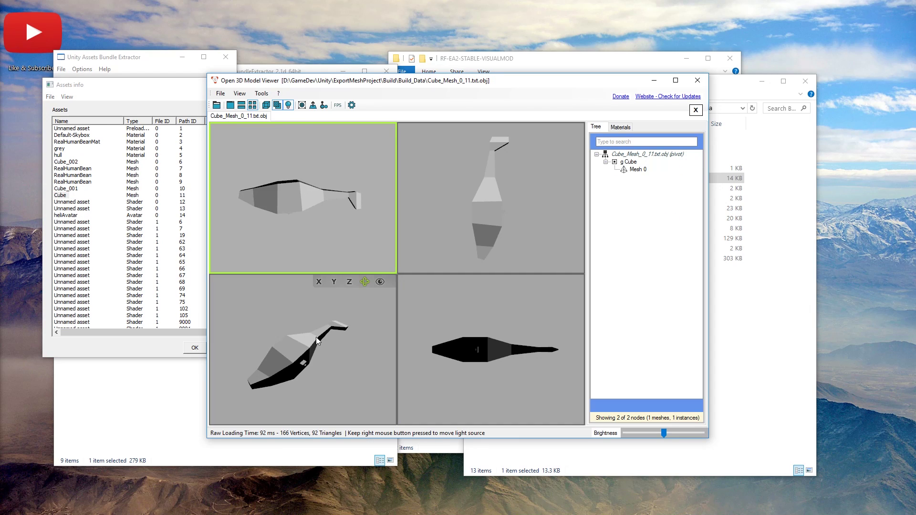
drag(326, 199, 306, 138)
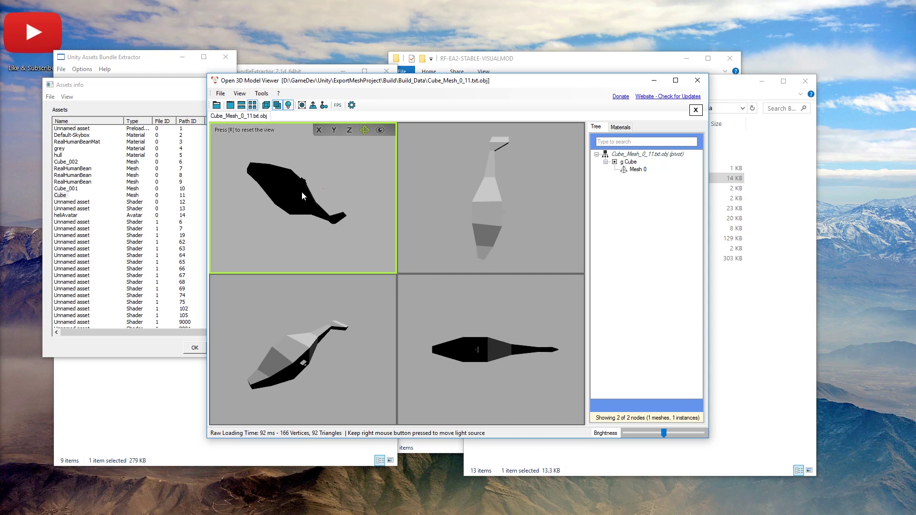
key(alt+F4)
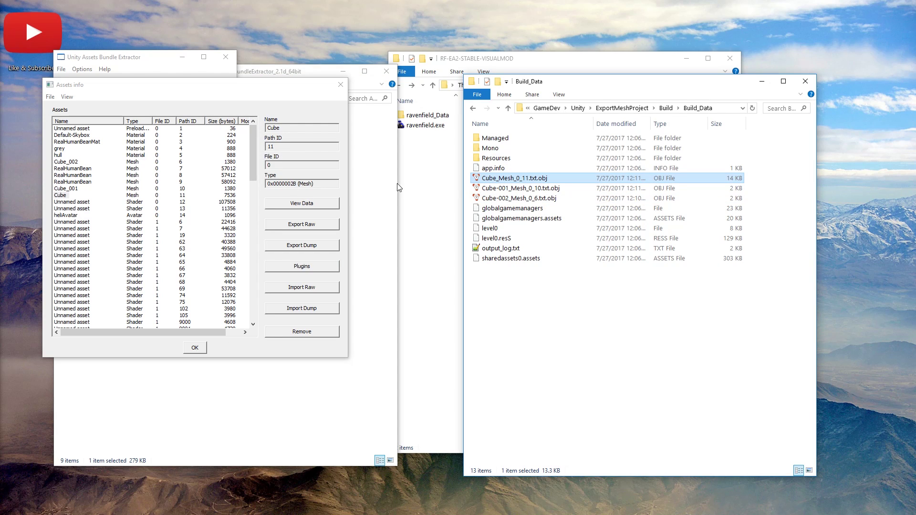
Export the Cube mesh as a raw Unity asset named iwanHeliRaw_0_11.dat in Build_Data
click(306, 227)
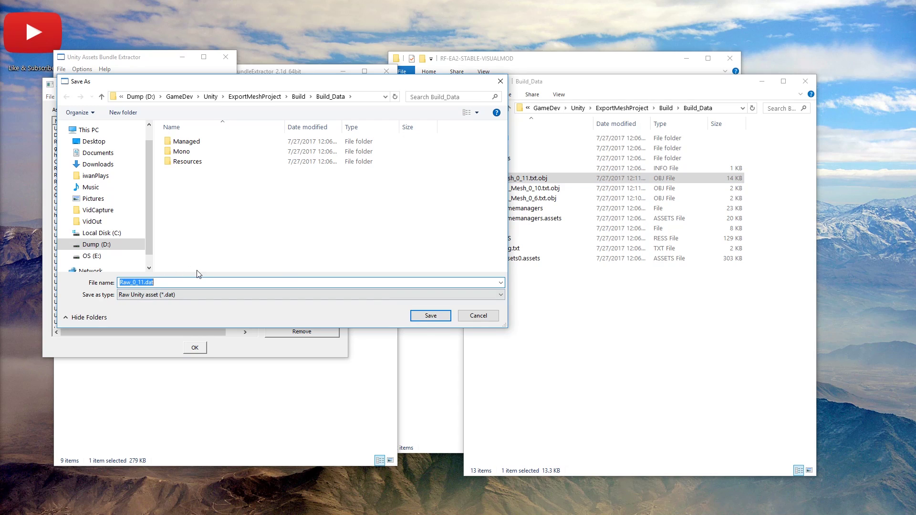
key(Return)
click(317, 224)
key(Left)
key(Left)
key(Left)
key(Left)
key(Left)
key(Left)
text(iwanH)
key(Return)
Move iwanHeliRaw_0_11.dat from Build_Data into the game's ravenfield_Data folder and check the files there
click(590, 228)
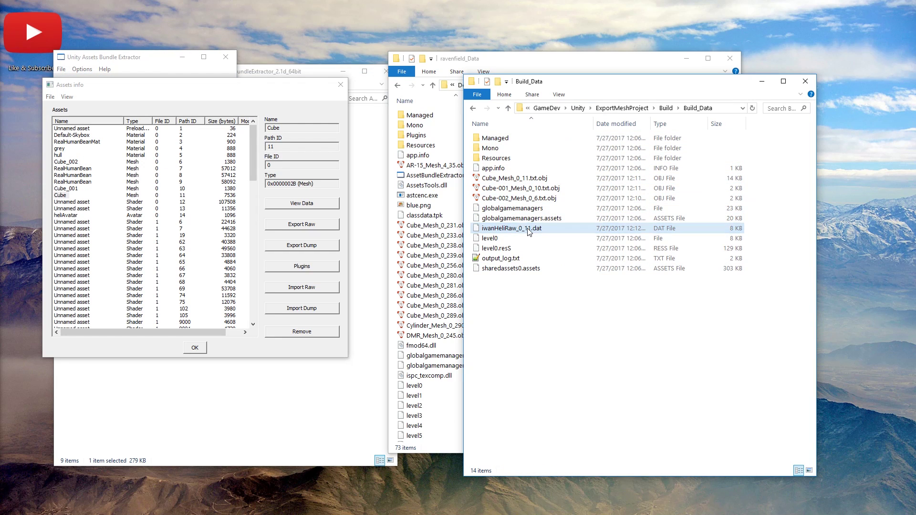
drag(528, 230, 425, 265)
click(513, 172)
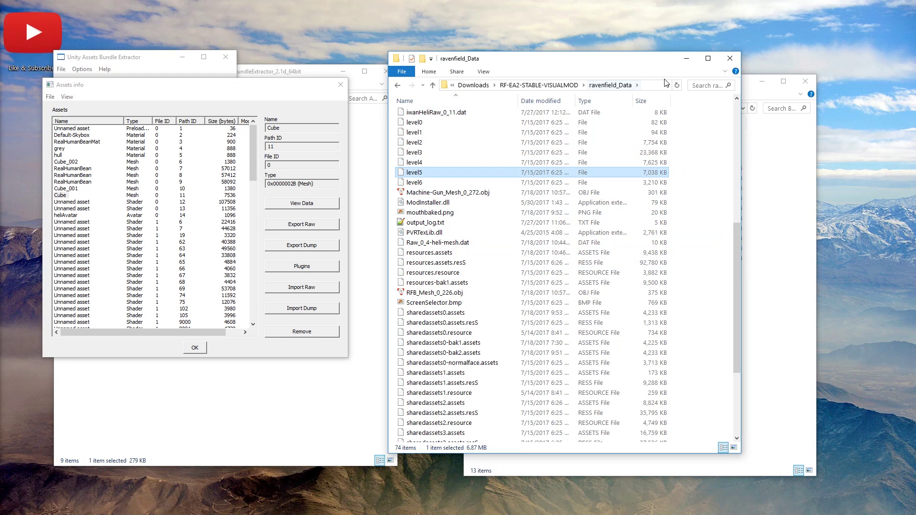
click(425, 222)
scroll(425, 222, up, 5)
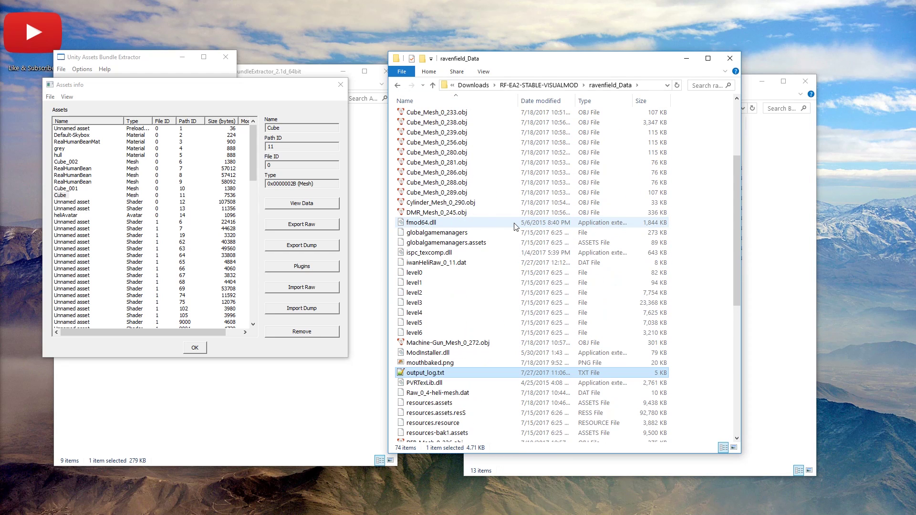
Close the current asset list and open sharedassets2.assets from the game's ravenfield_Data folder
click(340, 85)
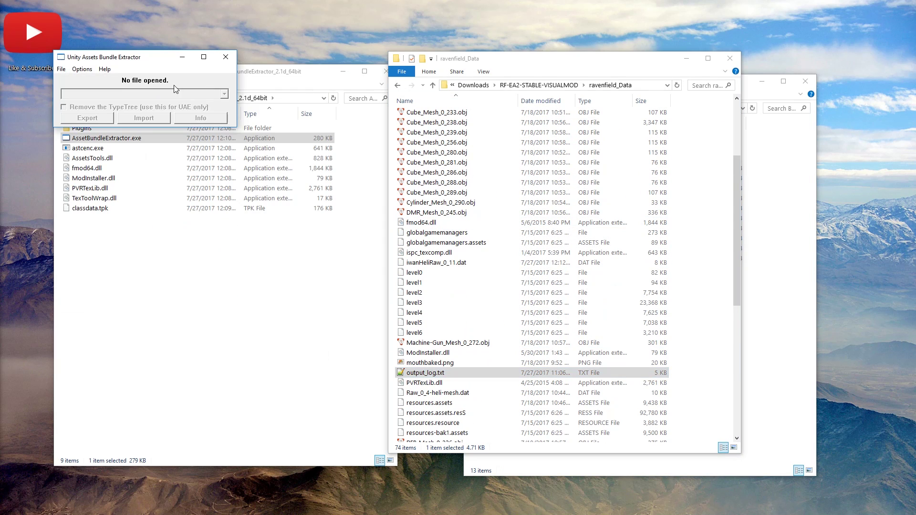
click(59, 70)
click(71, 80)
text(C:\Users\i\Downloads\RF-EA2-STABLE-VISUALMOD\ravenfield_Data)
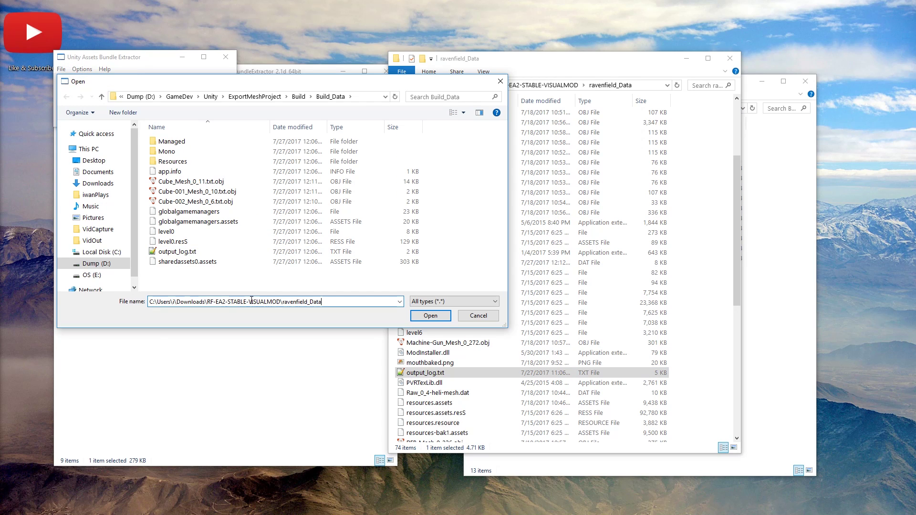
click(431, 316)
key(Down)
key(Down)
key(Down)
key(Down)
key(Down)
key(Down)
key(Down)
key(Down)
key(Down)
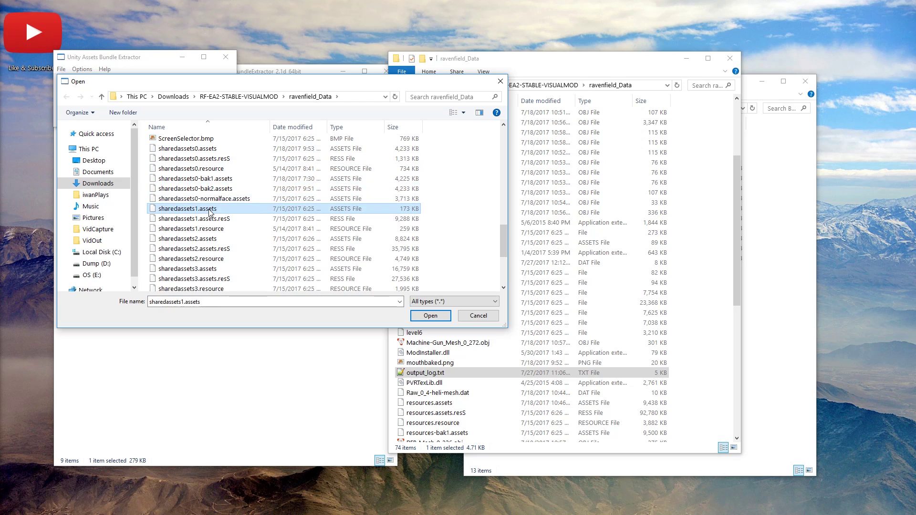
key(Escape)
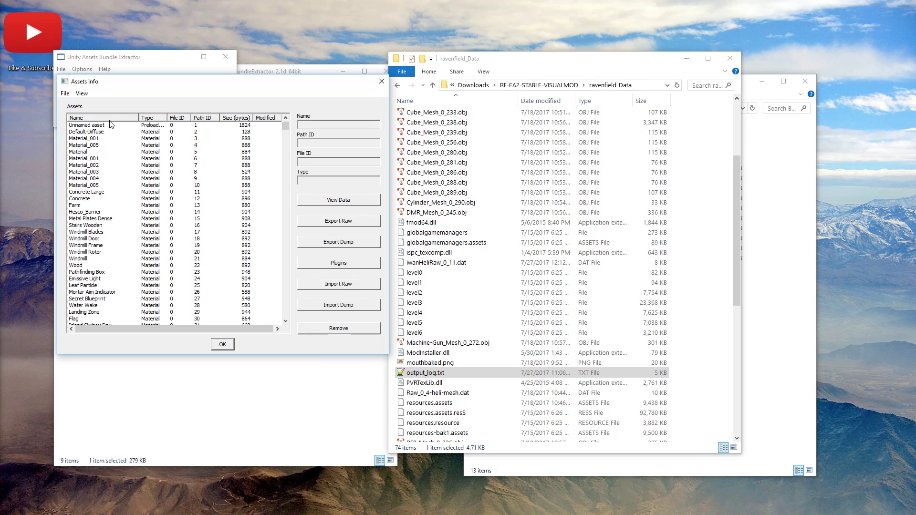
Find the Hull meshes and export the one with path ID 113 to ravenfield_Data as Hull_Mesh_0_113.txt.obj
click(87, 138)
text(hull)
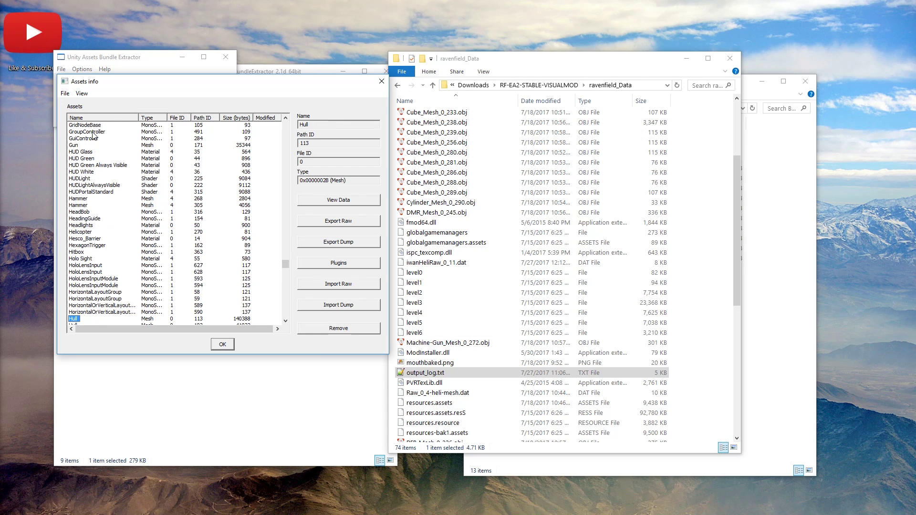
scroll(87, 162, down, 4)
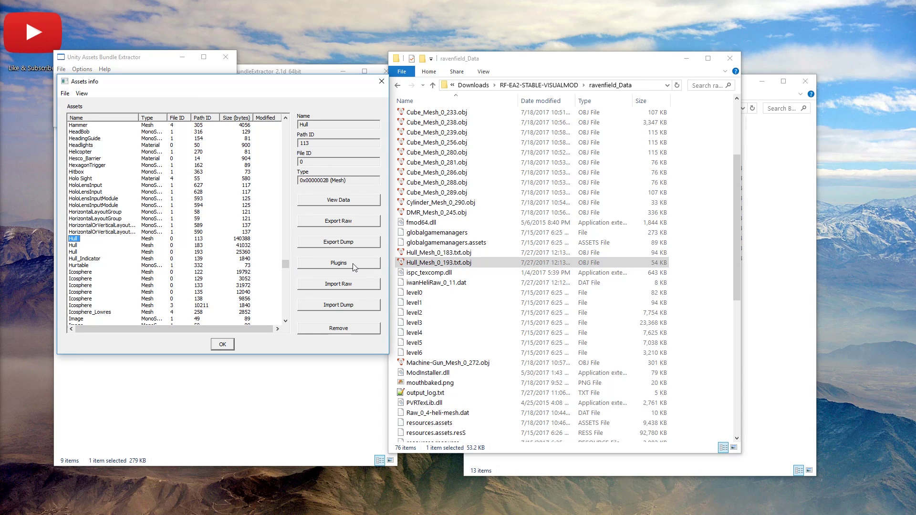
click(339, 244)
key(Return)
click(338, 263)
key(Return)
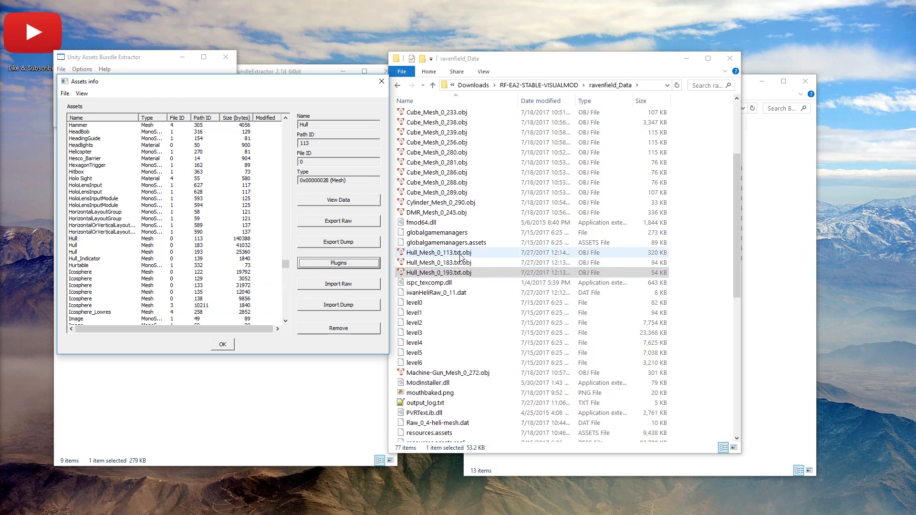
Inspect Hull_Mesh_0_113.txt.obj in Open 3D Model Viewer, check the viewer's version information, and close it
double_click(458, 252)
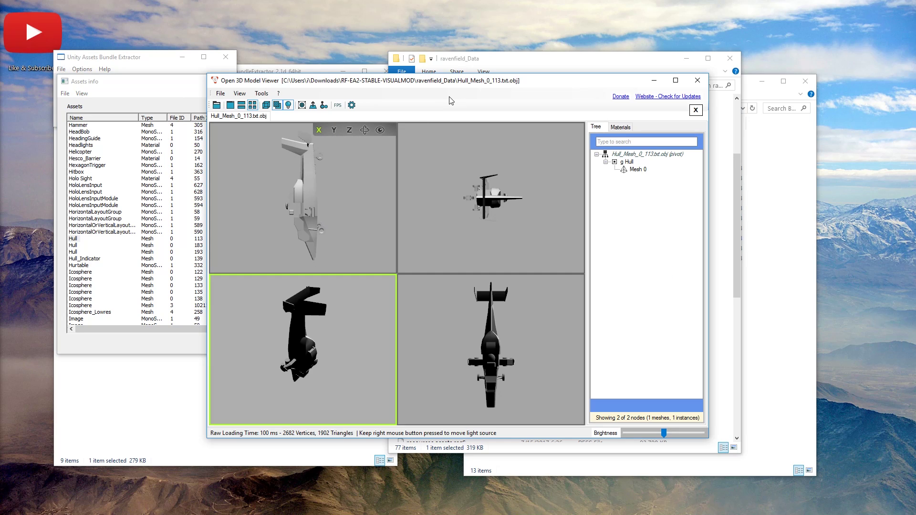
click(279, 93)
click(285, 104)
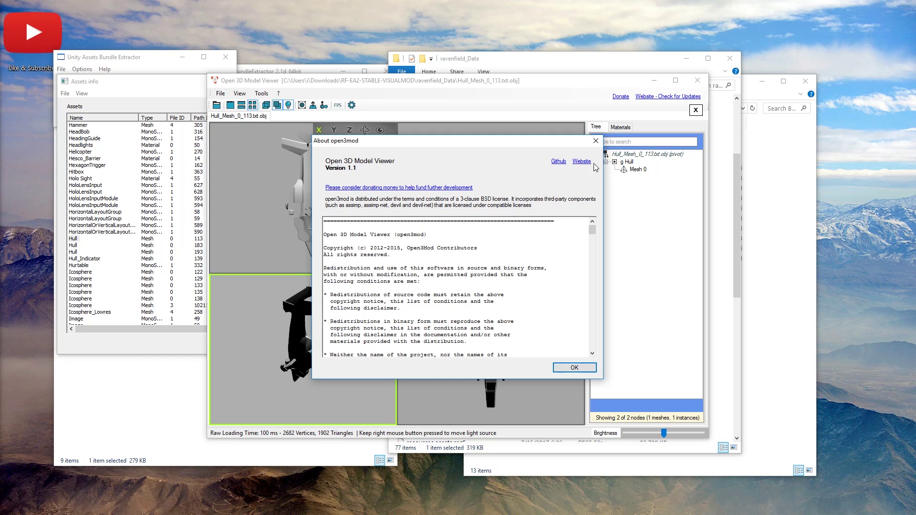
click(595, 141)
drag(377, 215, 370, 115)
key(alt+F4)
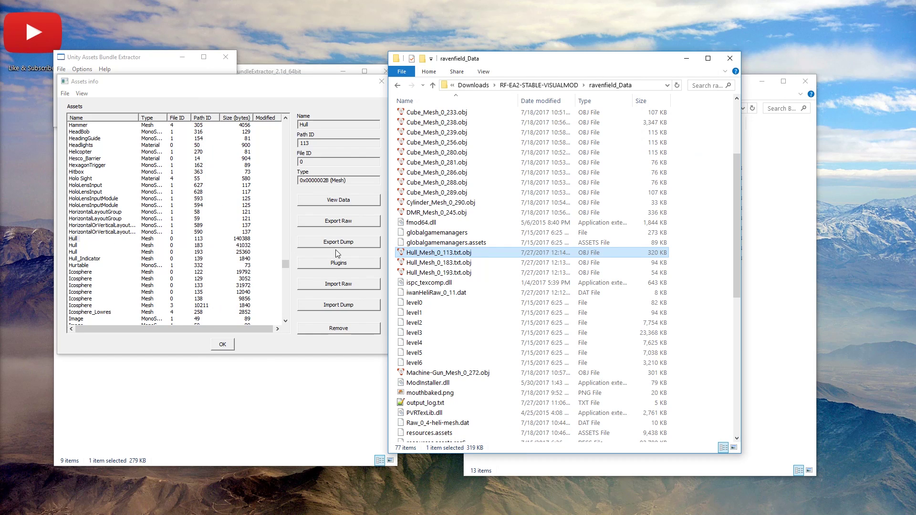
Replace the Hull mesh with path ID 113 with the raw asset iwanHeliRaw_0_11.dat and save the assets as sharedassets2i.assets
click(334, 285)
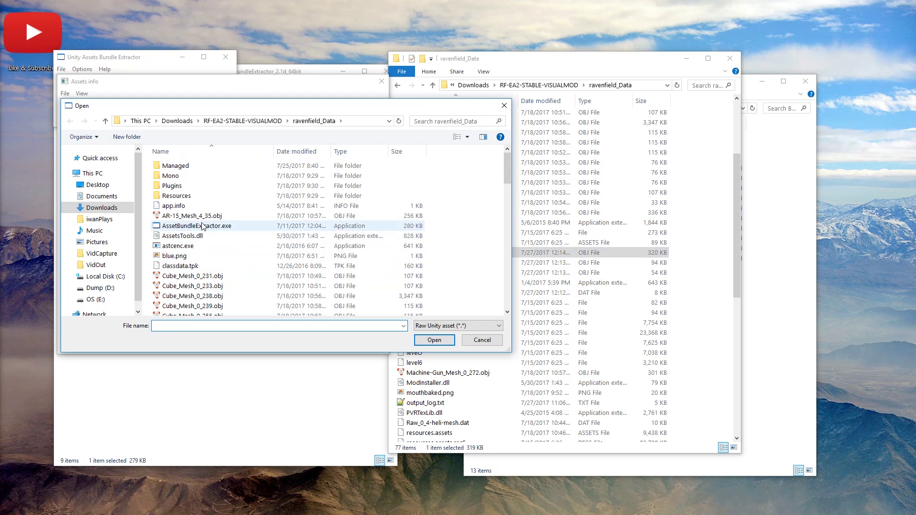
scroll(205, 281, down, 7)
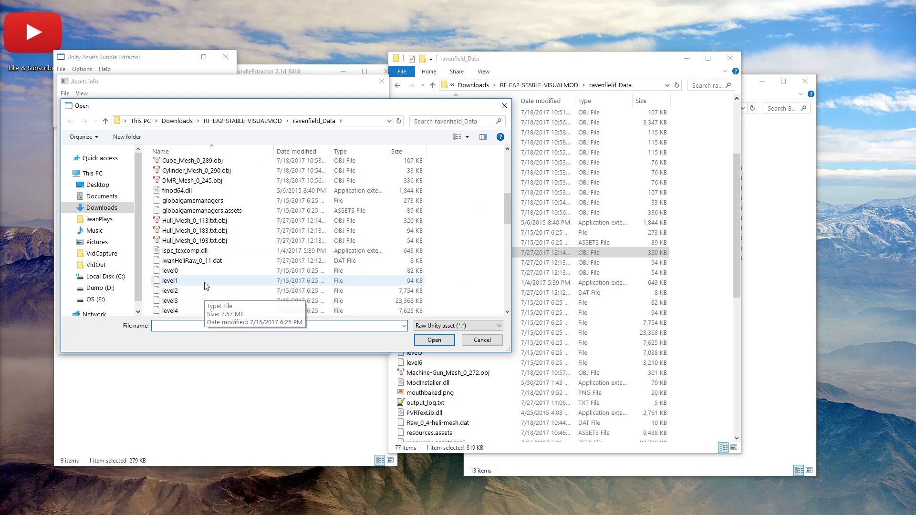
click(204, 262)
click(434, 339)
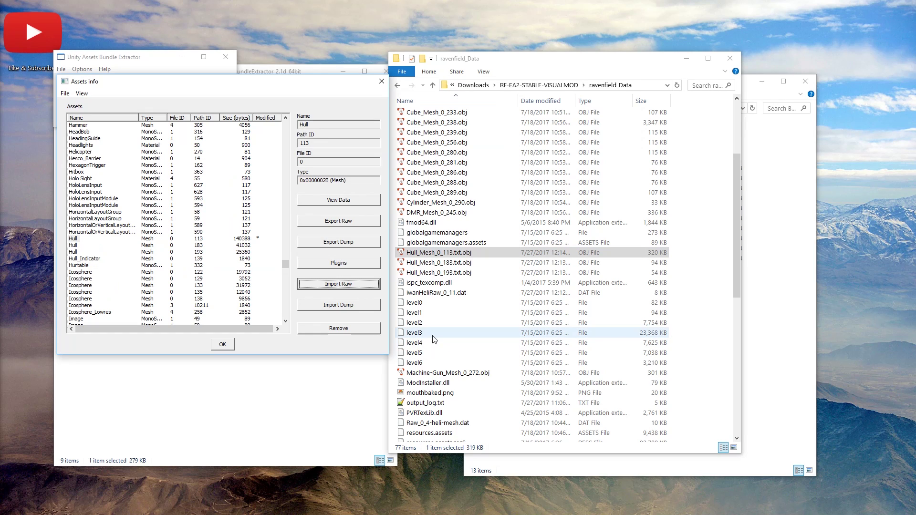
click(66, 94)
click(75, 115)
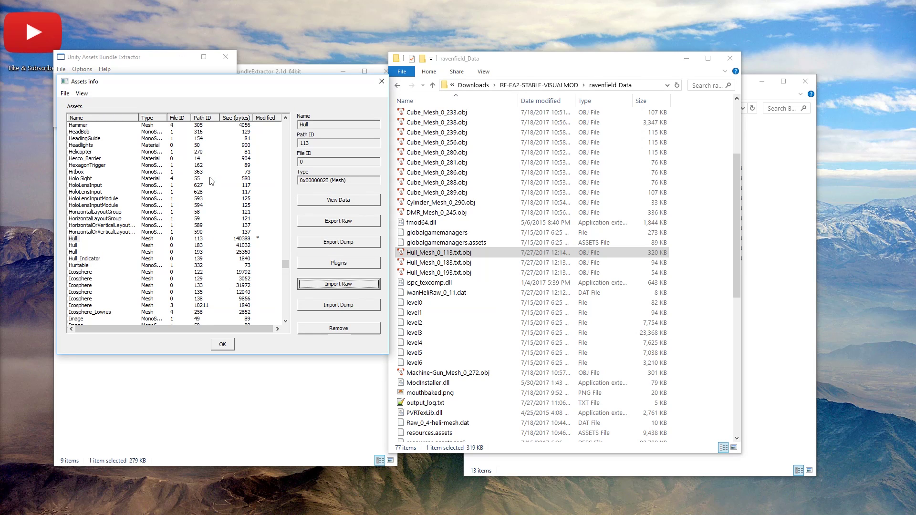
Rename the original sharedassets2.assets to sharedassets2-bak1.assets and the modified sharedassets2i.assets to sharedassets2.assets
click(530, 223)
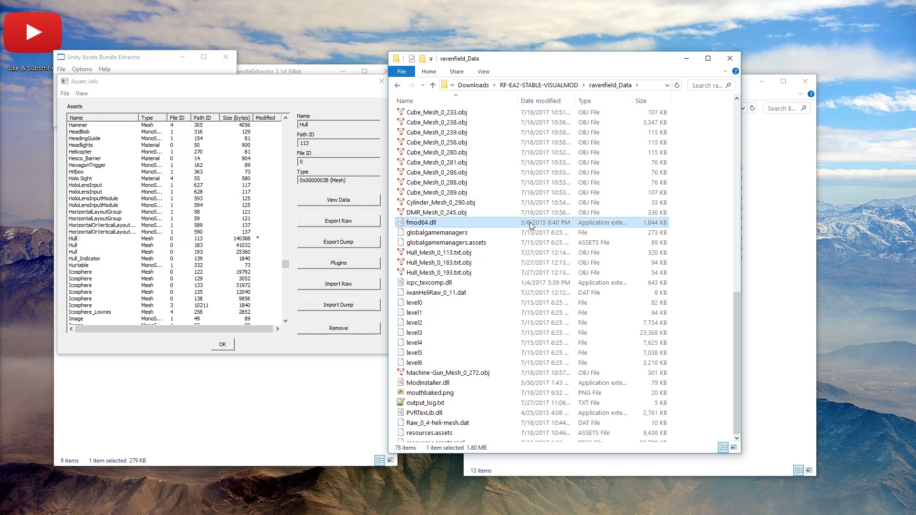
key(s)
key(s)
key(s)
key(s)
key(s)
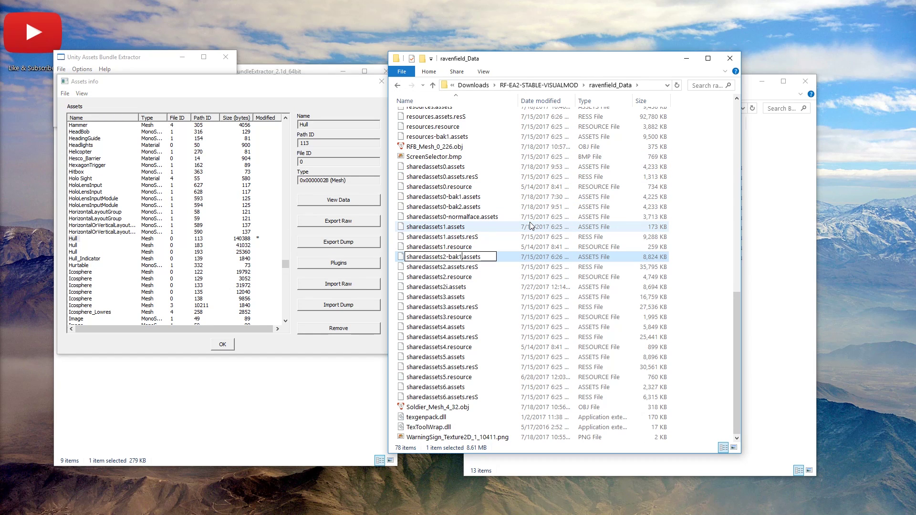
key(Return)
click(500, 315)
click(462, 288)
key(F2)
key(Right)
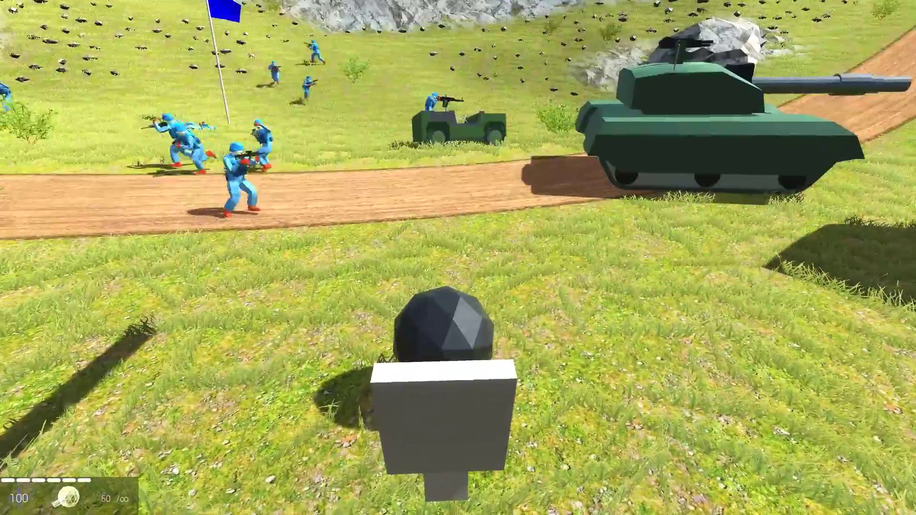
key(2)
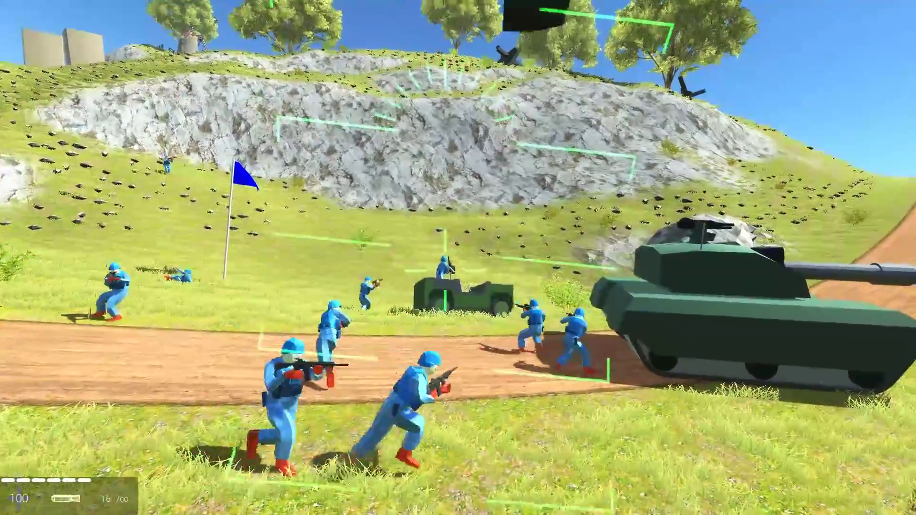
click(444, 271)
click(444, 271)
click(444, 271)
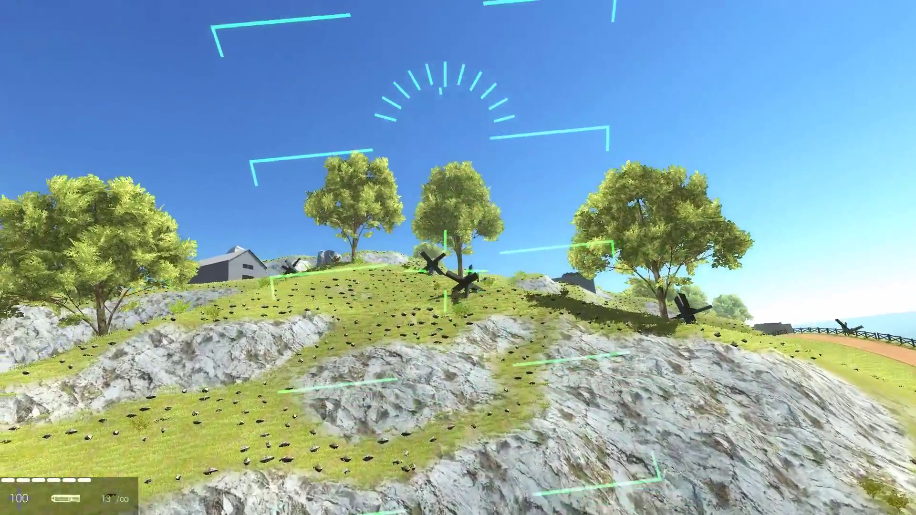
key(f)
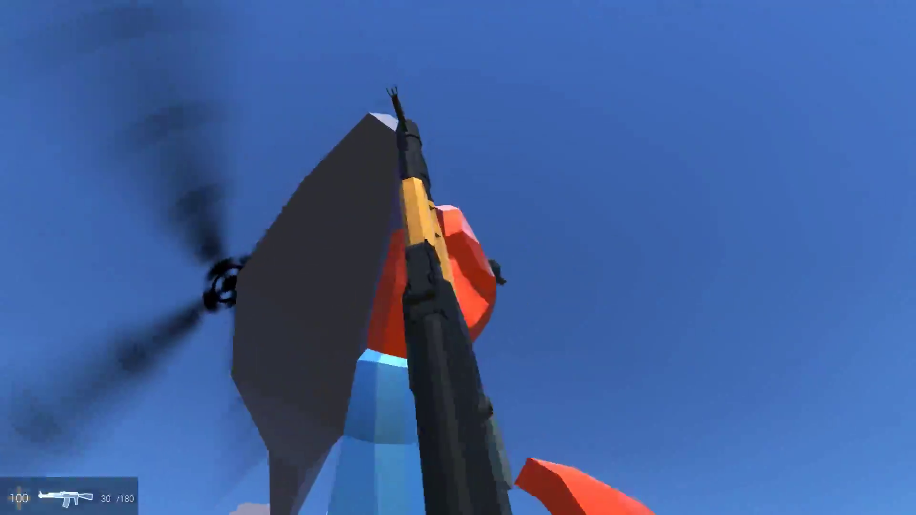
click(458, 257)
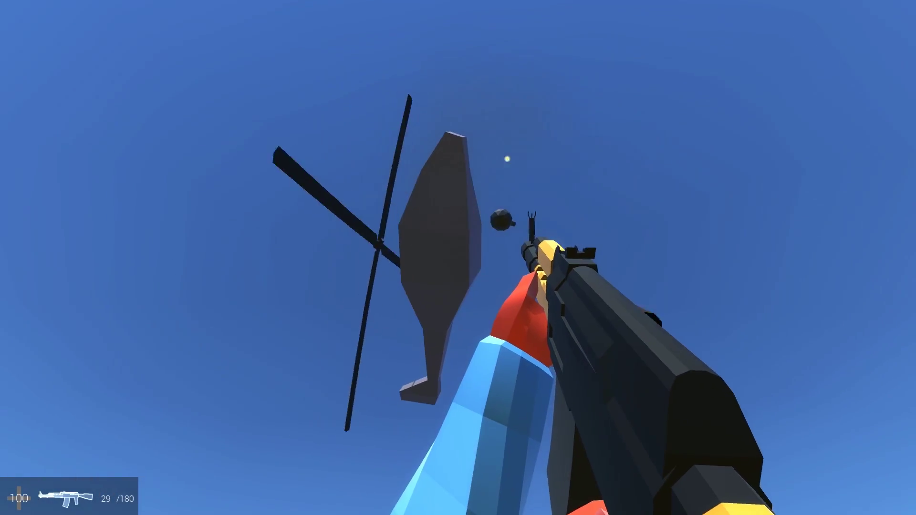
click(458, 257)
click(458, 257)
click(458, 257)
click(458, 257)
click(458, 258)
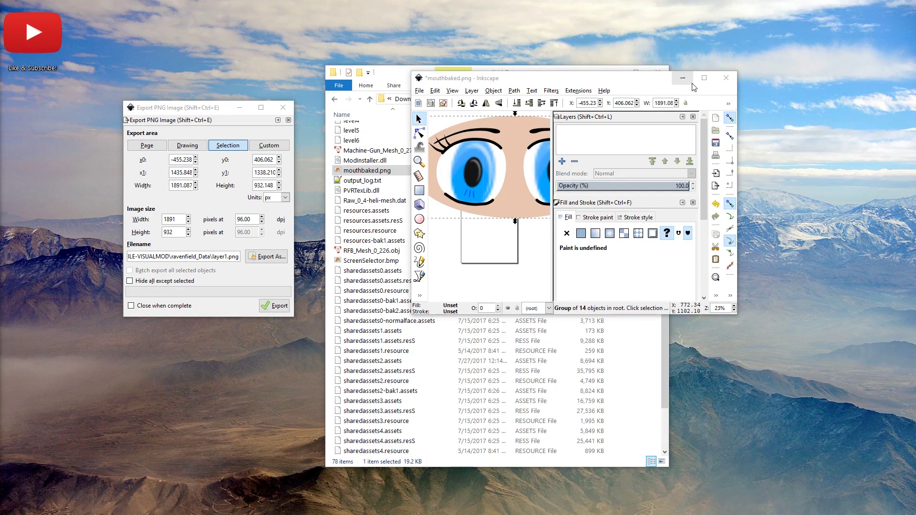
click(705, 81)
ctrl+scroll(395, 206, up, 2)
middle_drag(395, 210, 495, 187)
key(ctrl+shift+g)
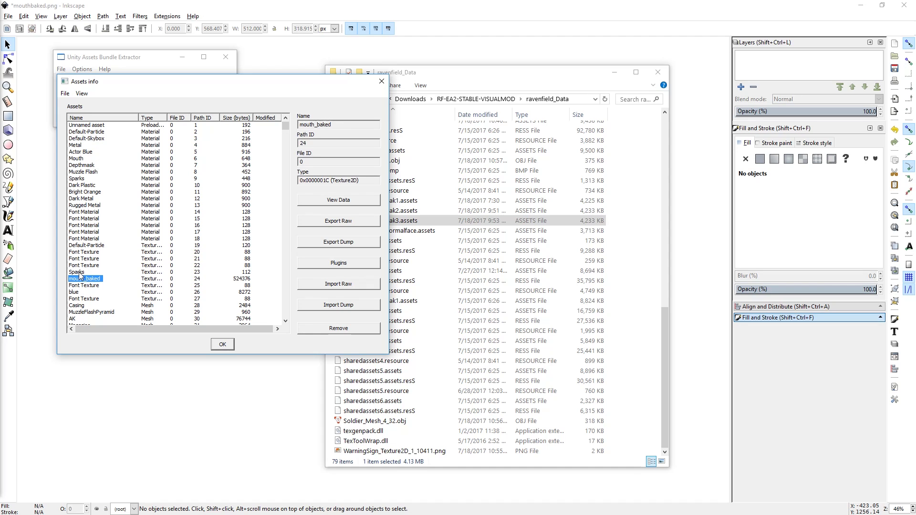
Edit the mouth_baked texture with path ID 24, browse ravenfield_Data for a replacement image, and save the assets file
click(339, 263)
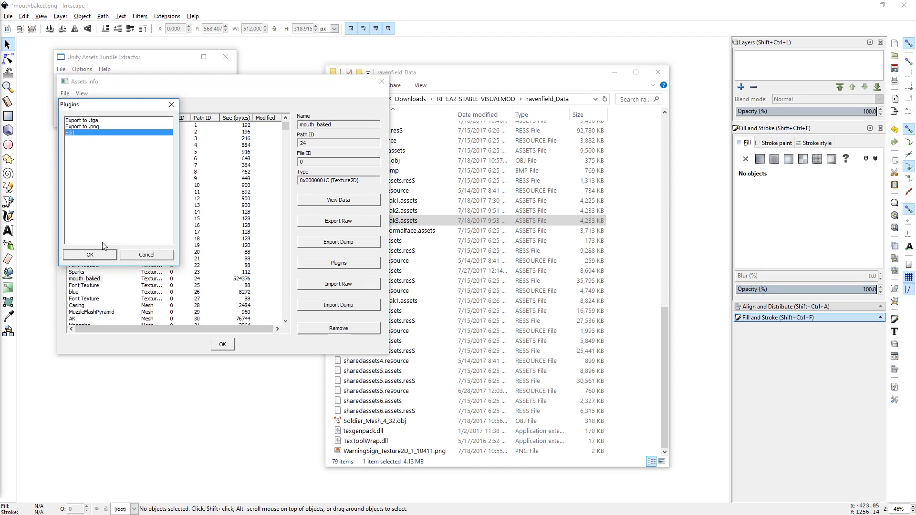
click(89, 255)
click(155, 282)
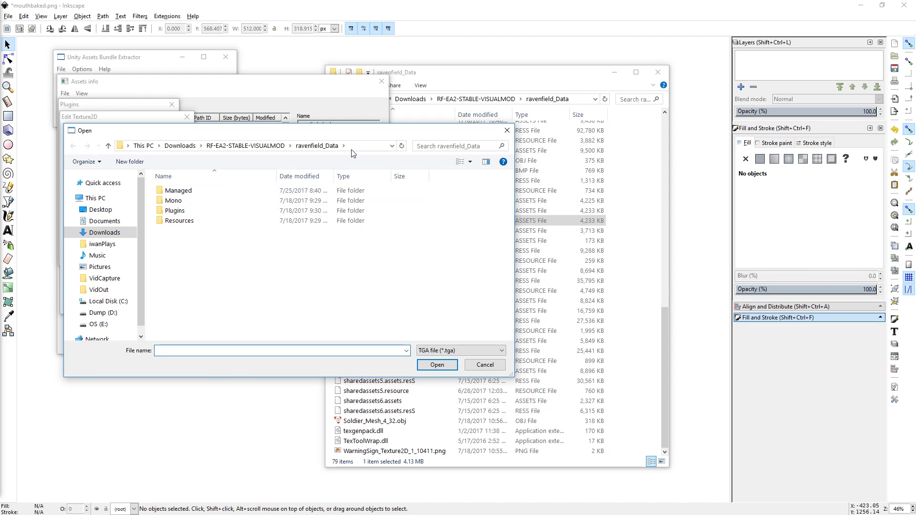
key(Escape)
click(83, 304)
click(65, 93)
click(73, 117)
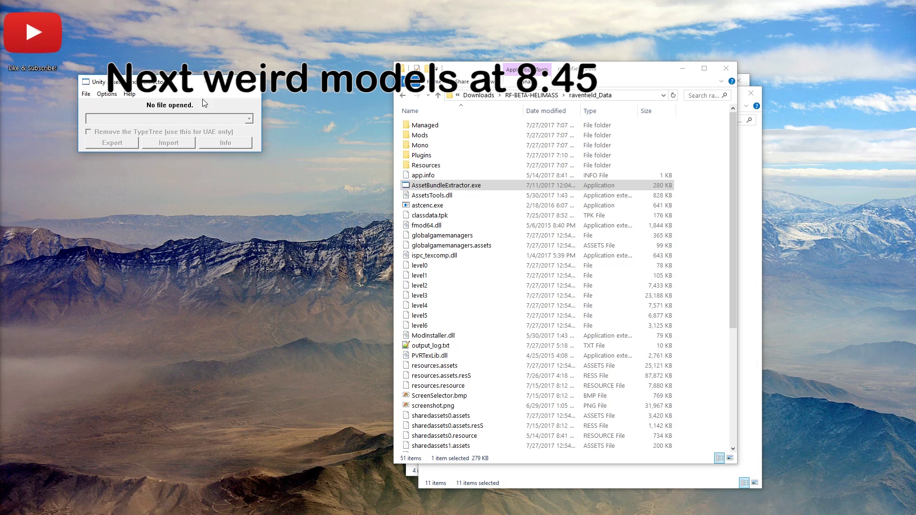
Open an assets file of the RF-BETA-HELIMASS game and export the red texture with path ID 267 to ravenfield_Data as red.png
click(86, 94)
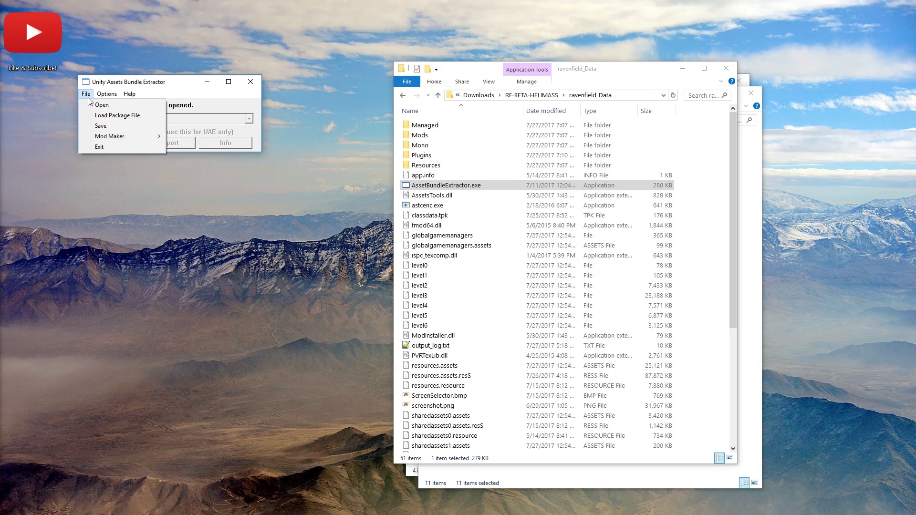
click(94, 106)
double_click(212, 163)
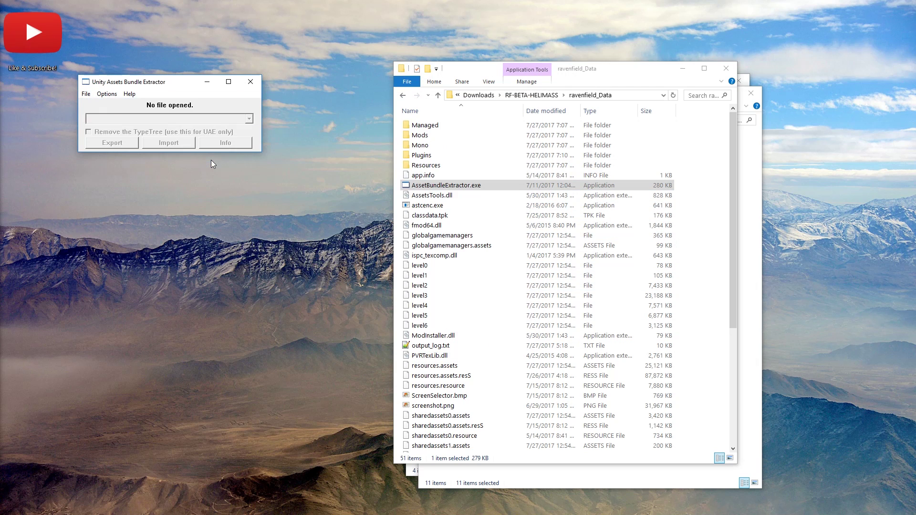
click(175, 144)
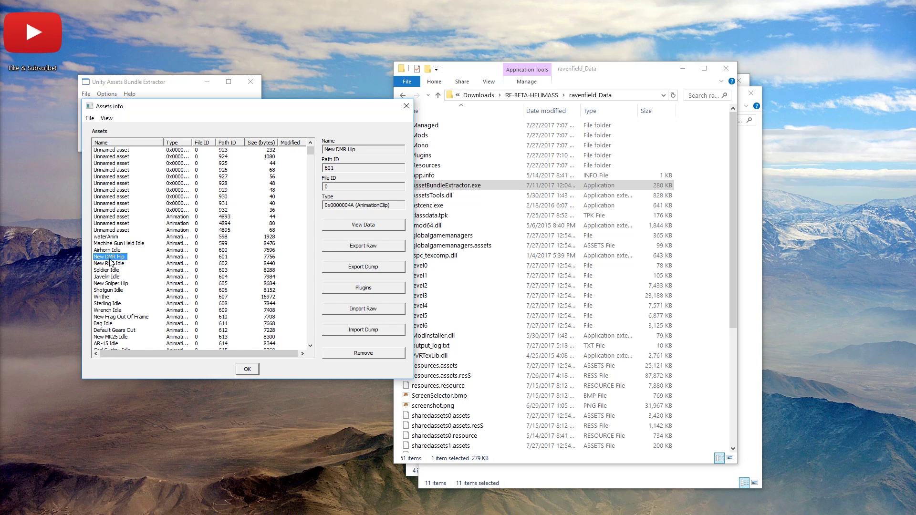
text(red)
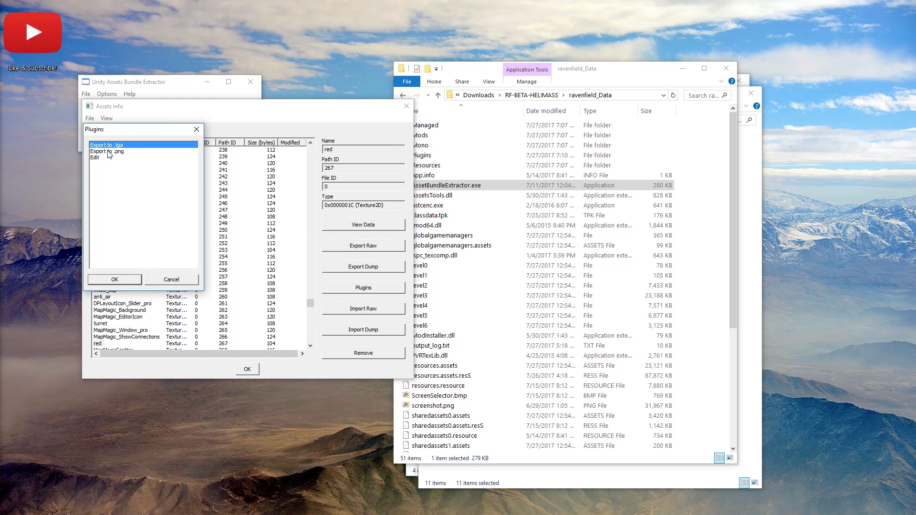
click(129, 280)
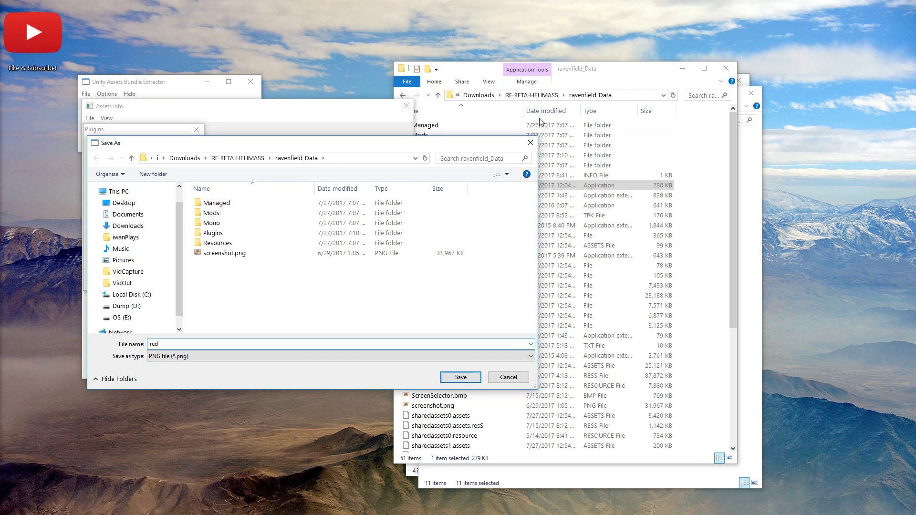
key(Return)
Open red.png in GIMP and convert the image from indexed to RGB colour mode
right_click(426, 365)
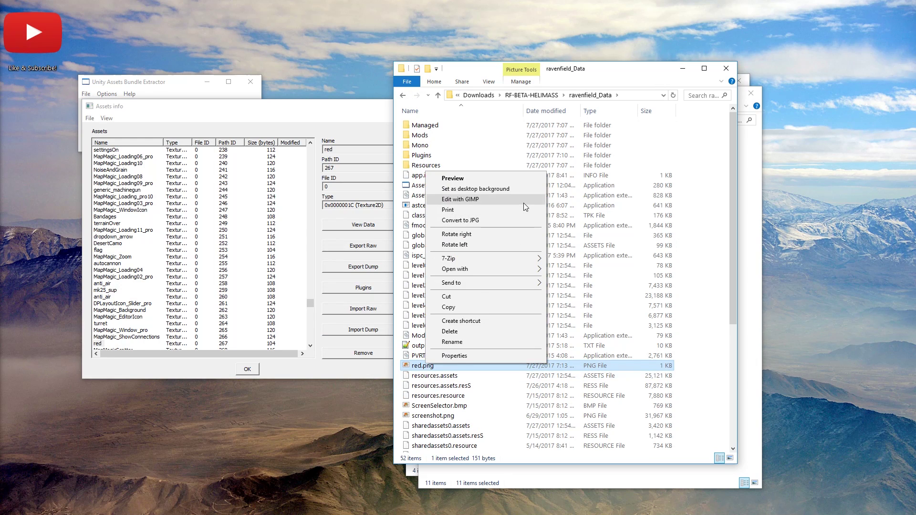
click(523, 203)
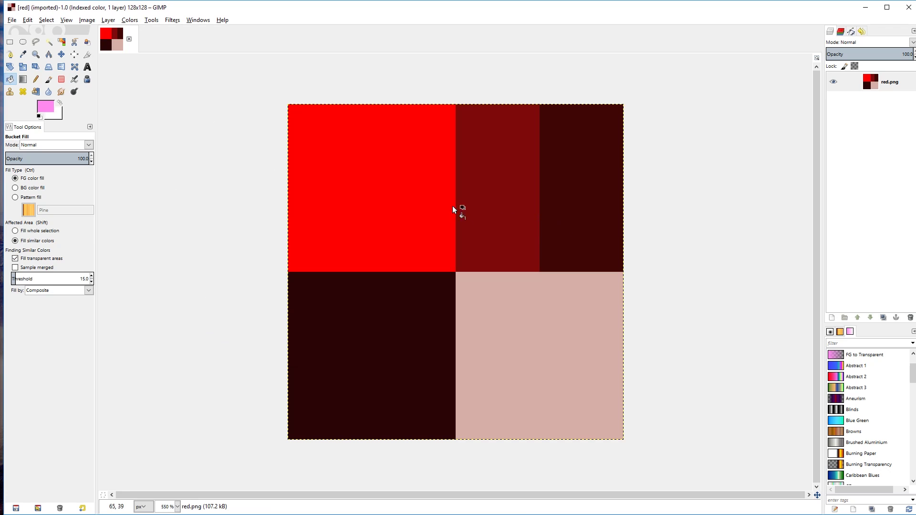
right_click(410, 175)
mouse_move(466, 222)
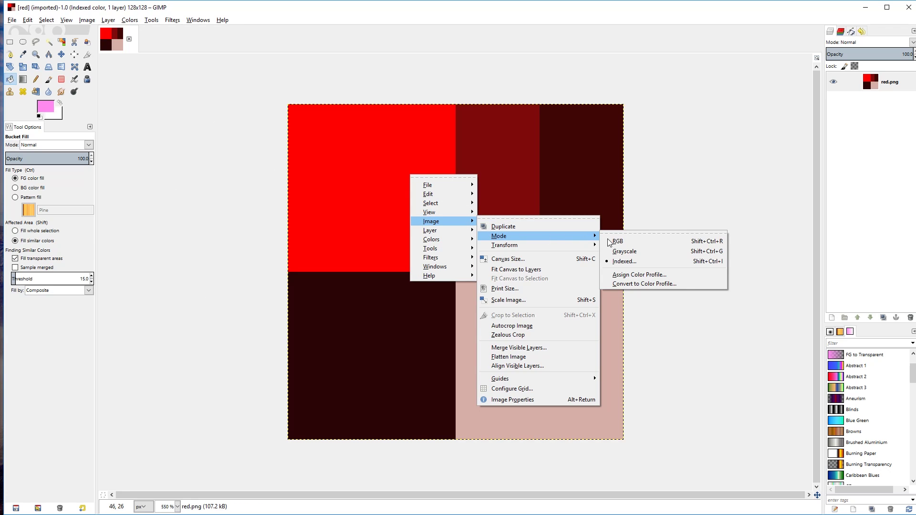
click(617, 241)
Bucket-fill the bright red square pink, the two dark strips orange and grey, and the lower squares dark grey and magenta fd4cff
click(451, 195)
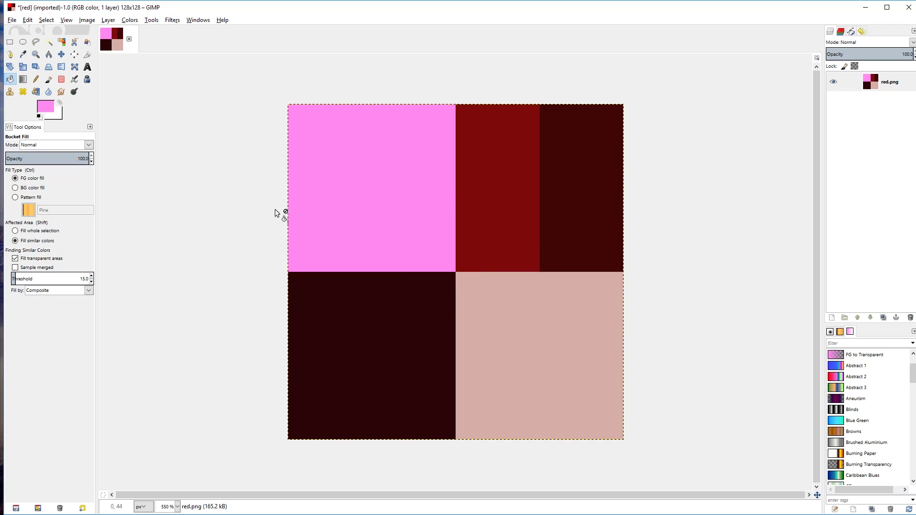
click(49, 108)
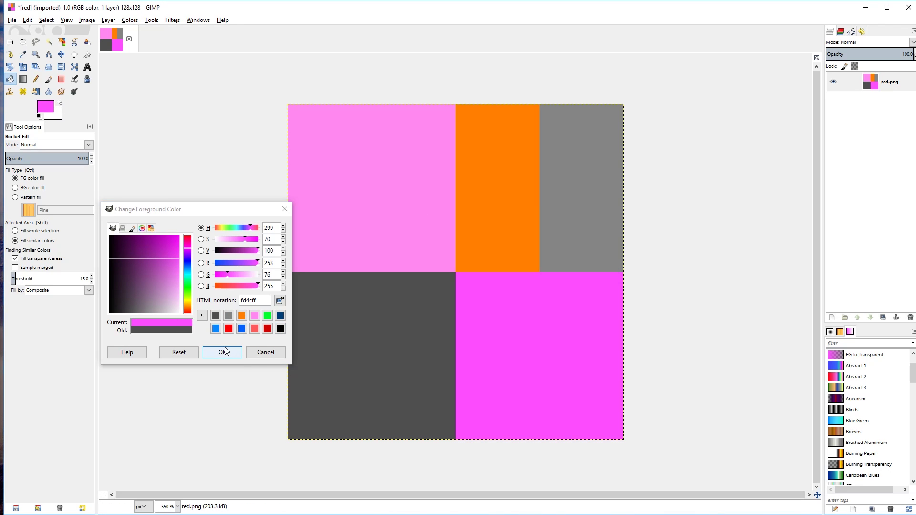
click(224, 352)
Export the recoloured image as red.png to the ravenfield_Data folder, replacing the existing file
key(r)
key(ctrl+shift+e)
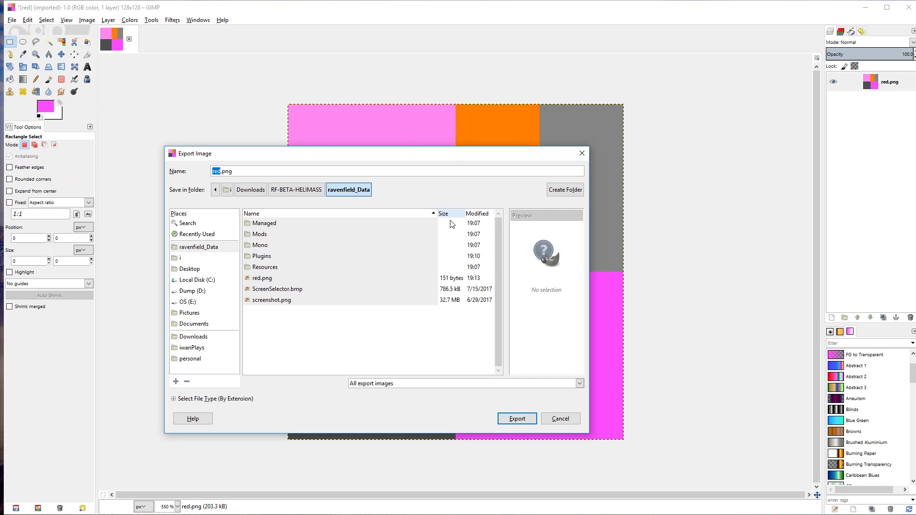
click(514, 420)
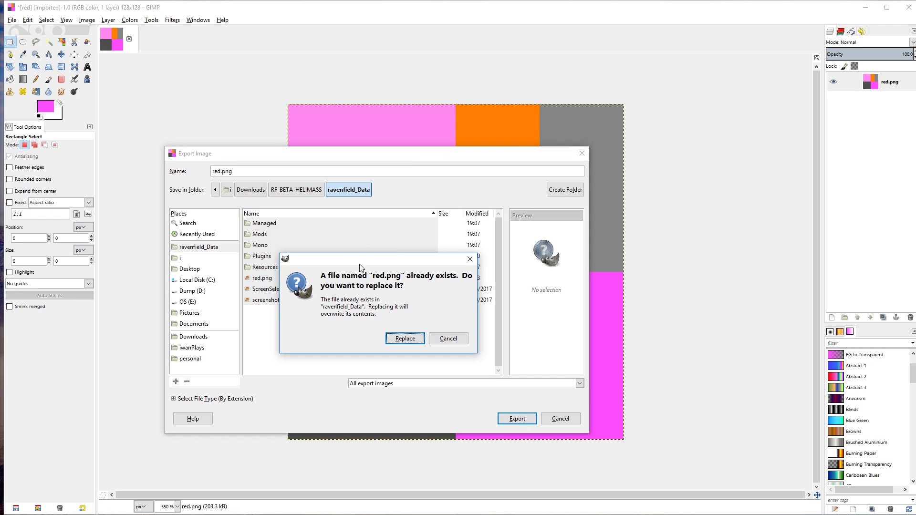
click(406, 340)
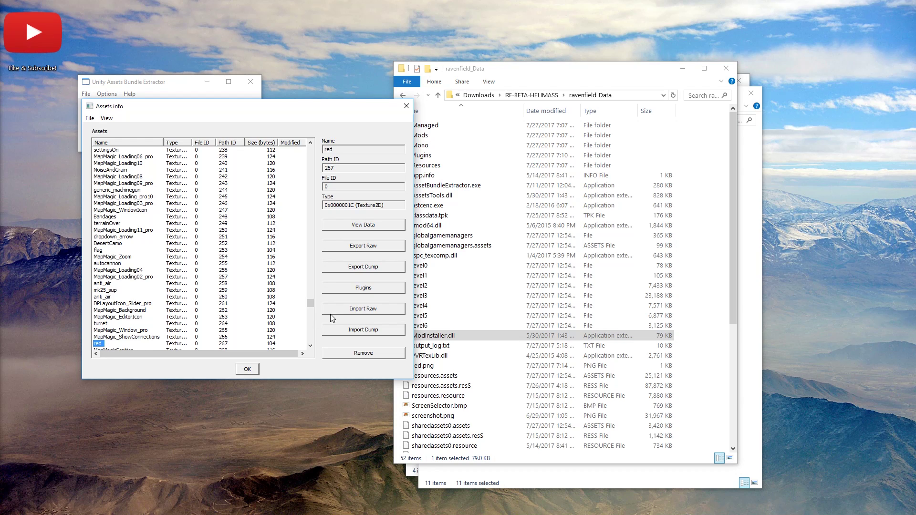
In Unity Assets Bundle Extractor, edit the red texture with path ID 267 and load the recoloured red.png into it
click(359, 287)
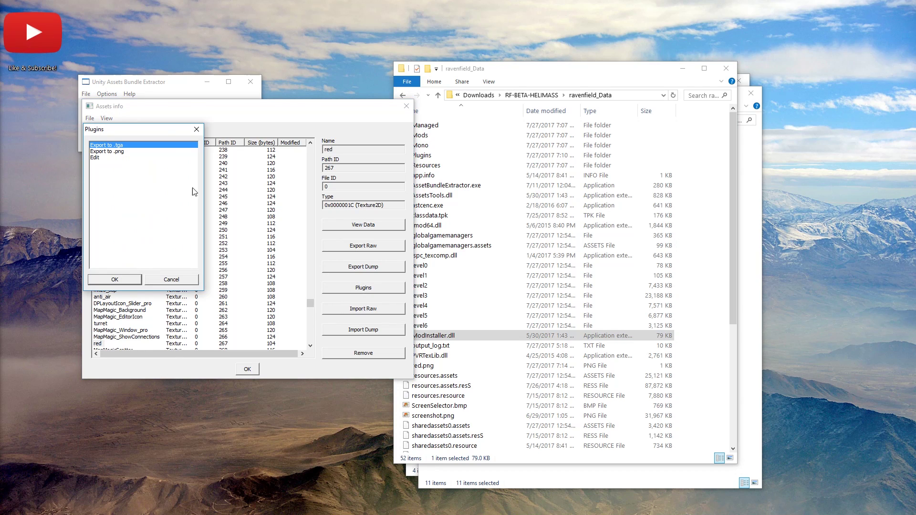
click(120, 280)
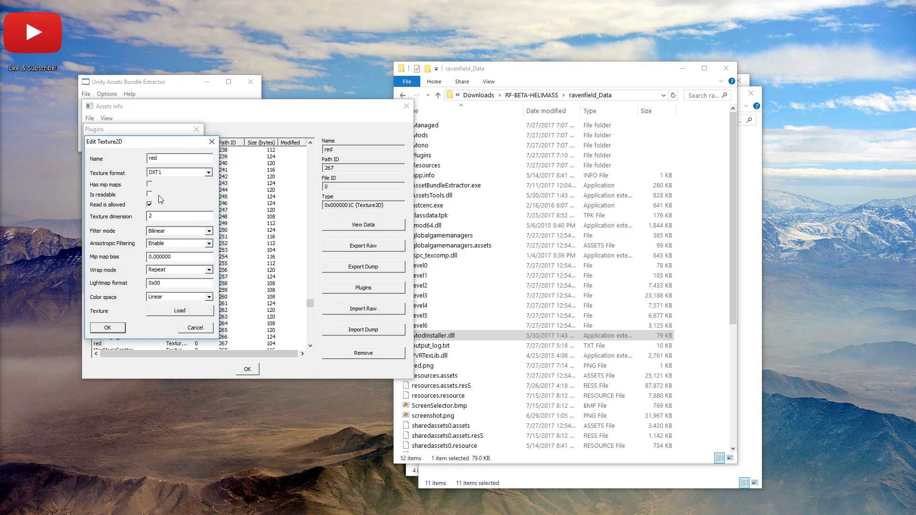
click(194, 312)
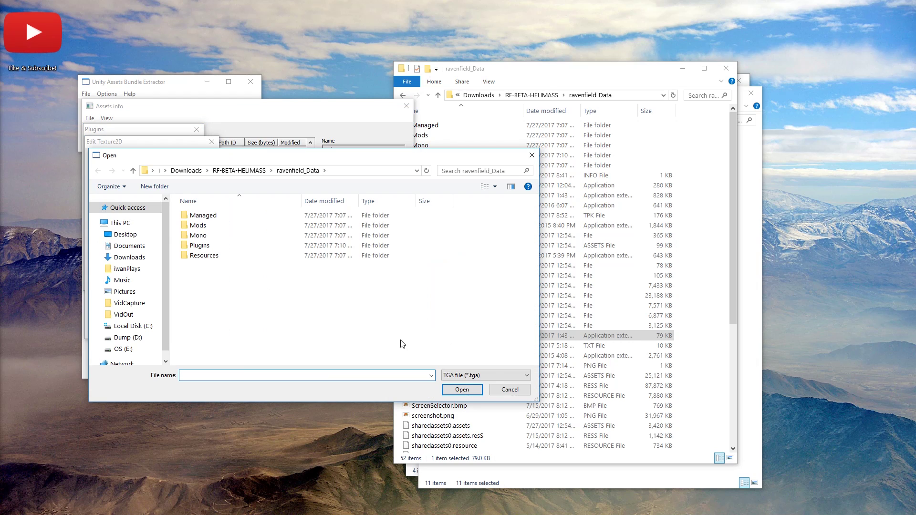
click(459, 393)
double_click(208, 267)
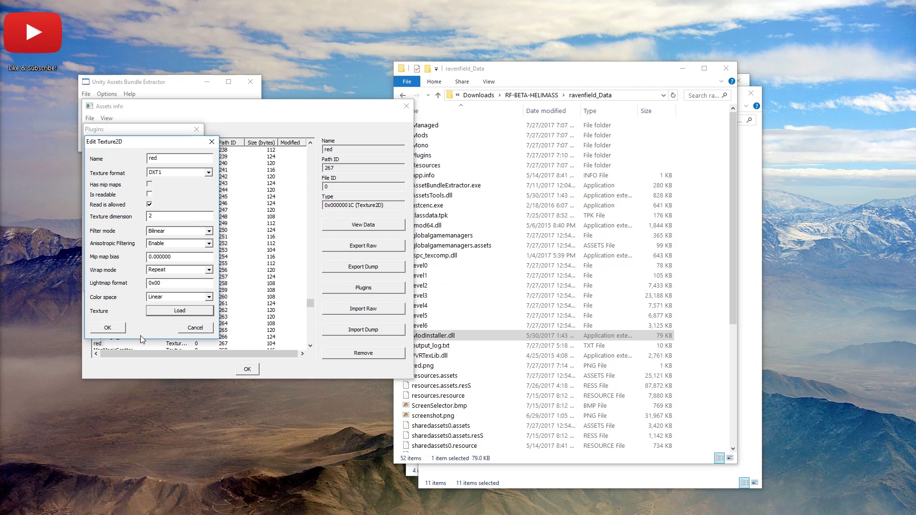
click(108, 328)
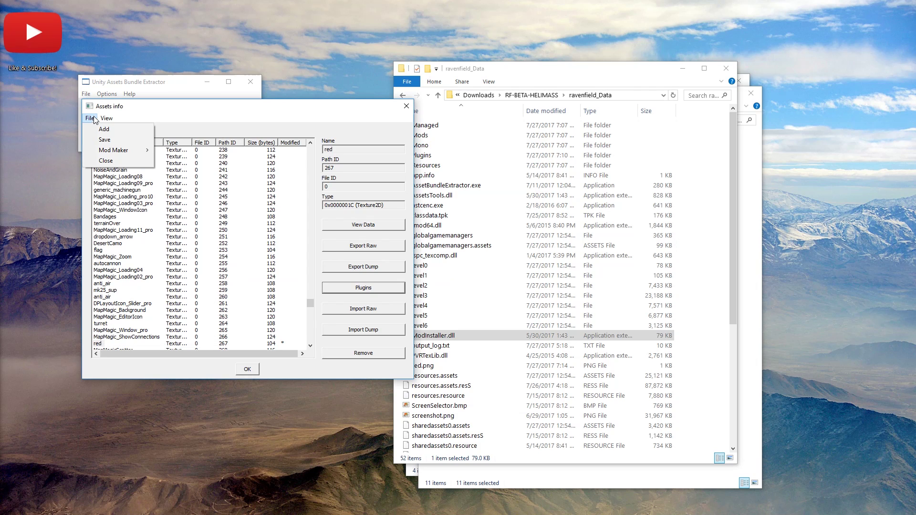
Save the modified assets file as resourcesx.assets in ravenfield_Data
click(103, 140)
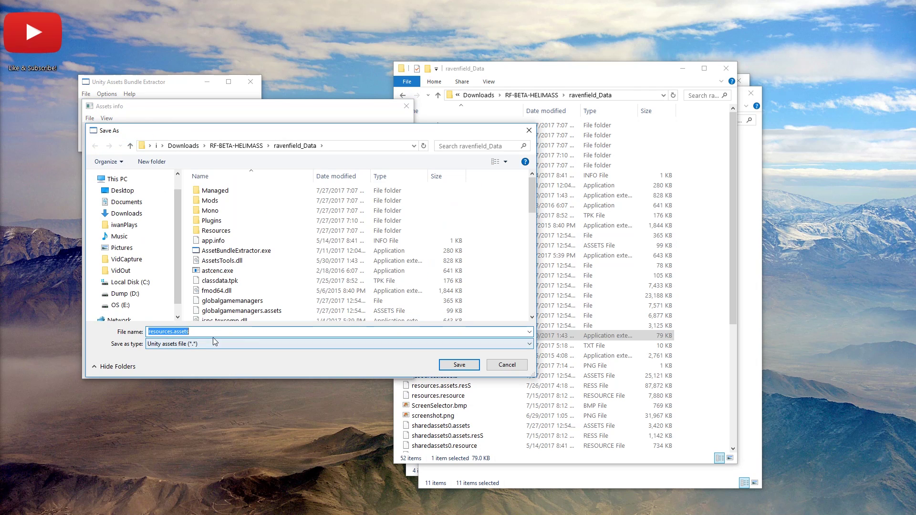
click(194, 344)
key(Return)
Rename the original resources.assets to resources-bak1.assets, closing it in the extractor to release the file
click(574, 338)
key(r)
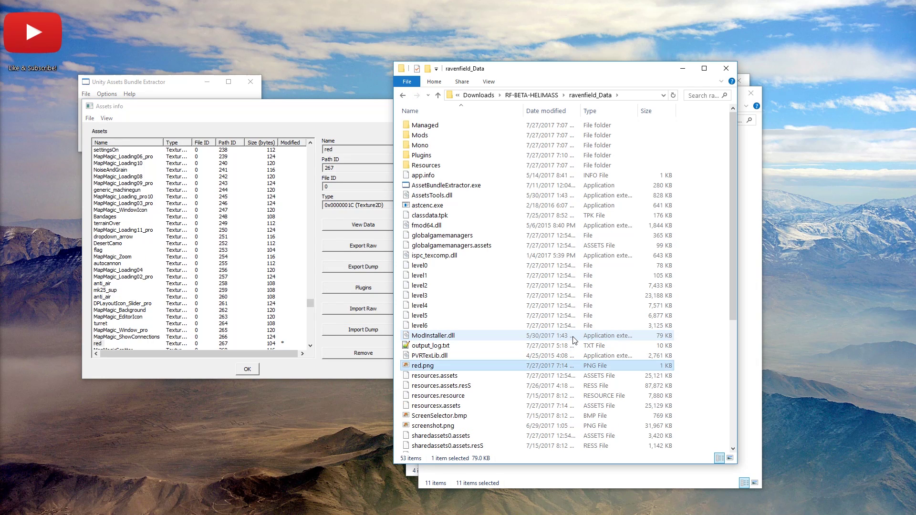
key(Down)
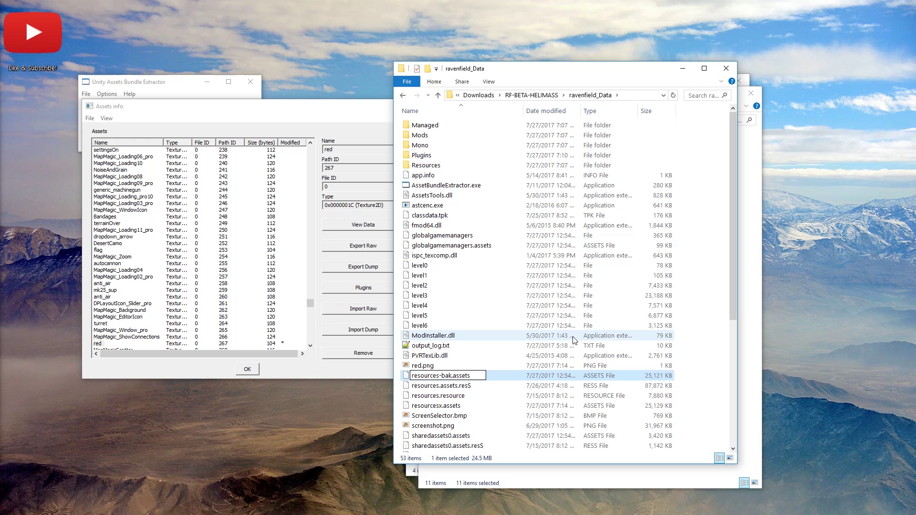
key(Return)
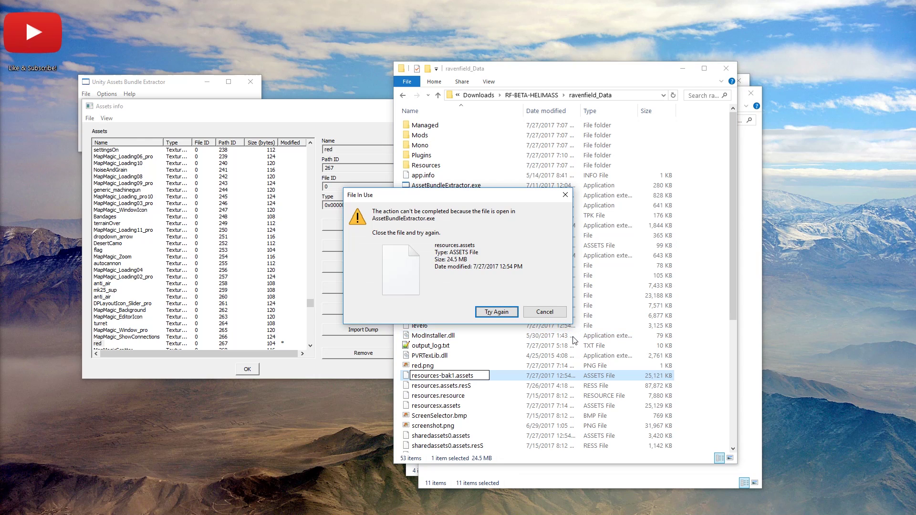
click(221, 138)
key(Escape)
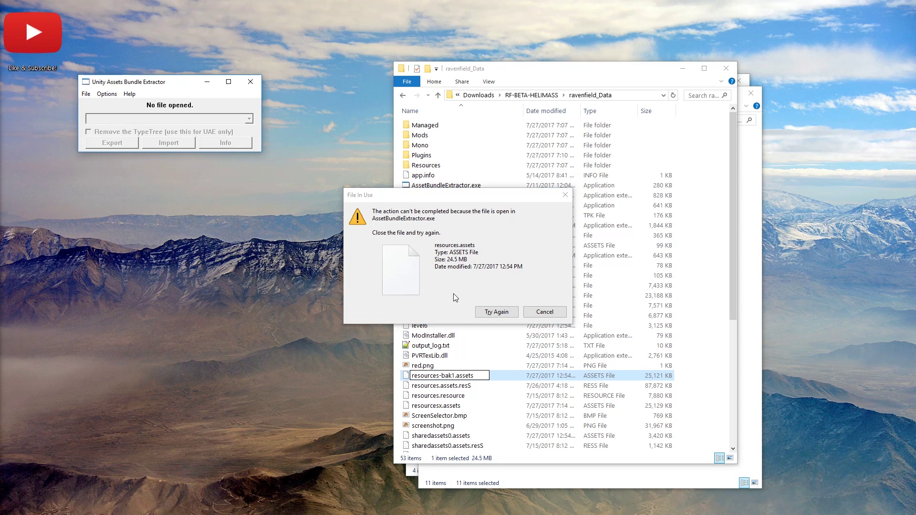
click(494, 313)
Rename resourcesx.assets to resources.assets
click(458, 406)
key(F2)
key(BackSpace)
key(Return)
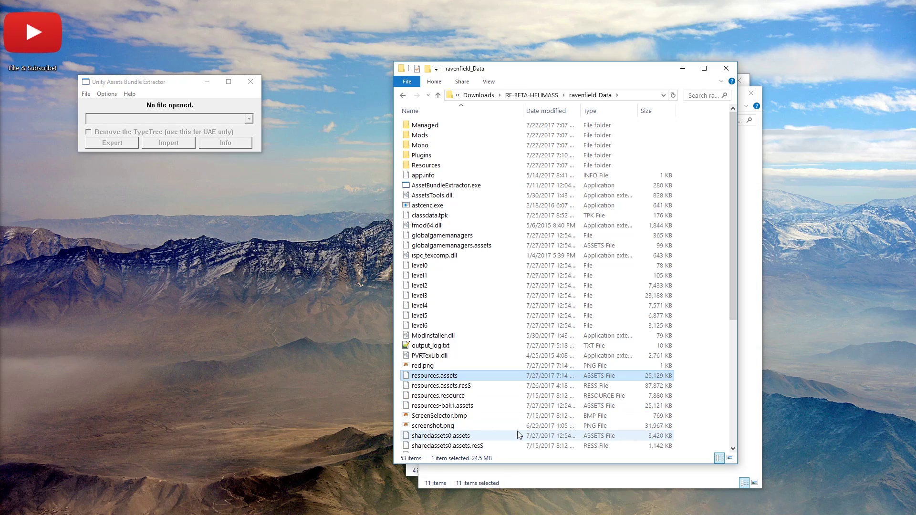
Launch the game with skip.bat from the RF-BETA-HELIMASS folder and check the recoloured red-team soldiers
key(BackSpace)
click(459, 157)
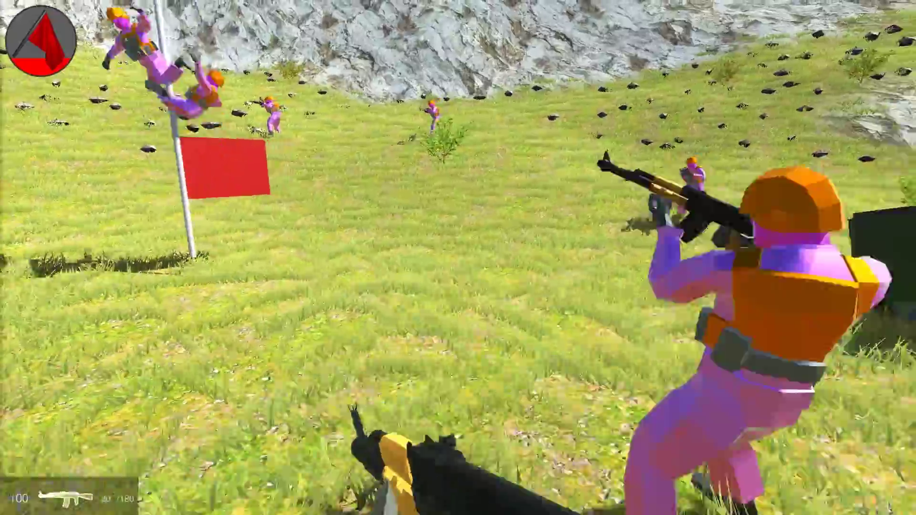
key(w)
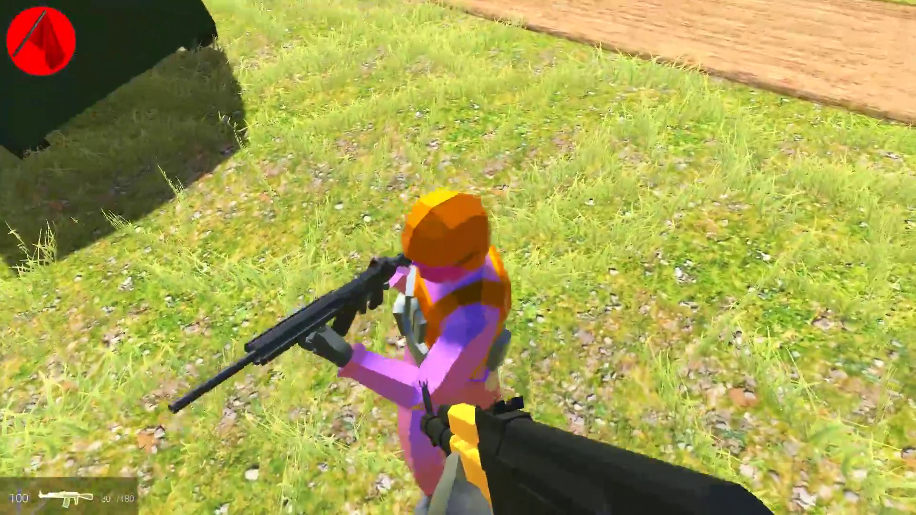
key(w)
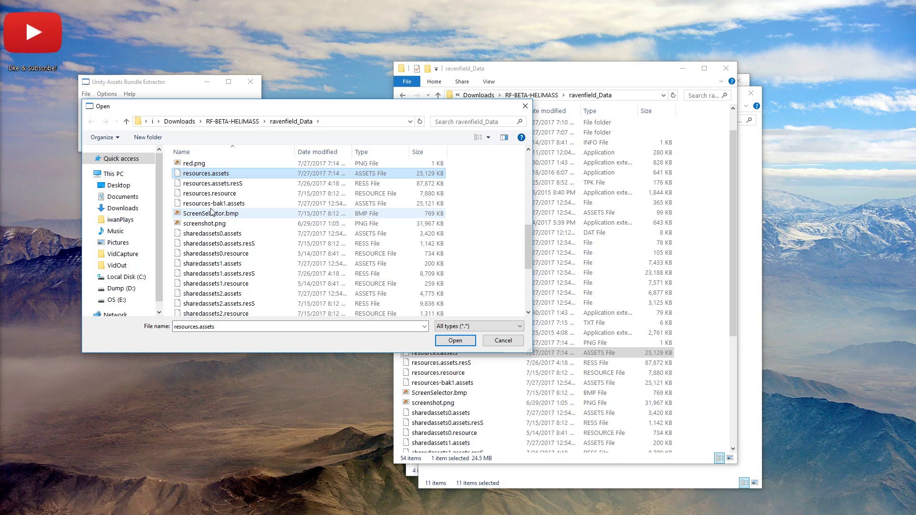
Open resources.assets from ravenfield_Data in Unity Assets Bundle Extractor
key(Return)
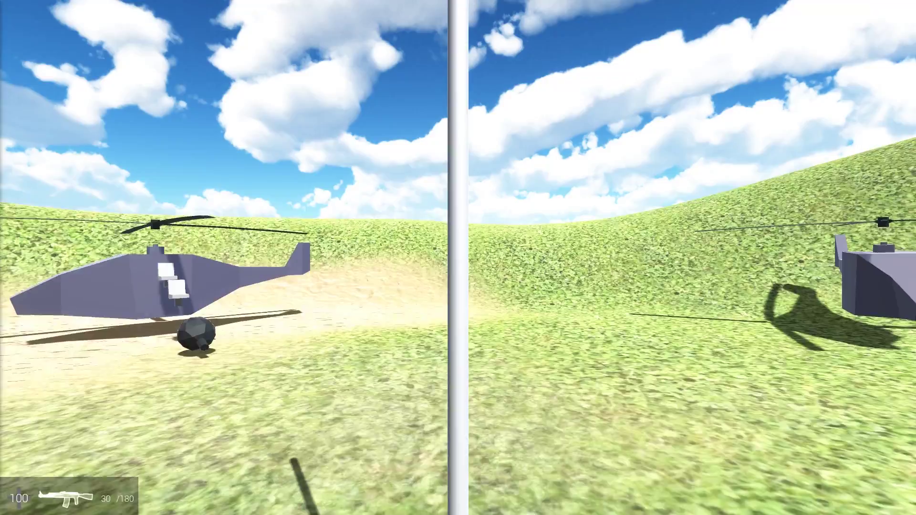
Inspect the replaced helicopter mesh in the game by walking up to it, boarding it and flying over the map
key(w)
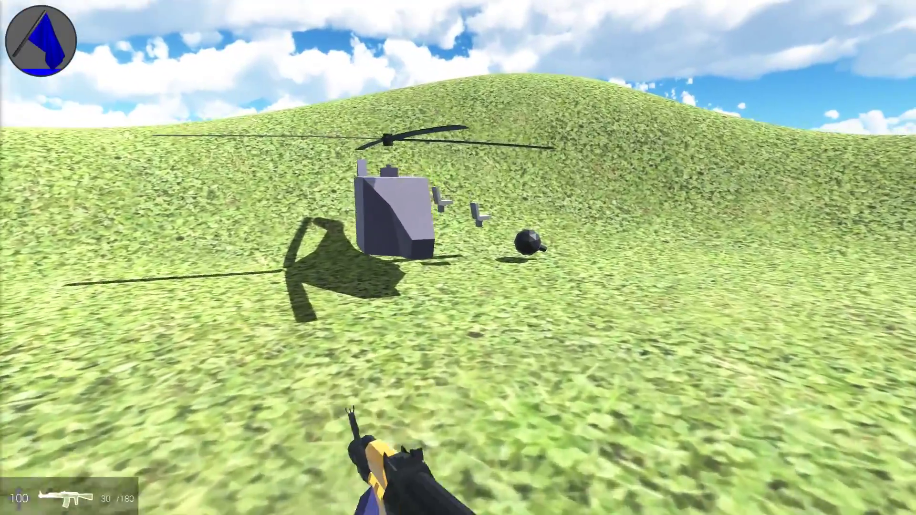
key(w)
key(d)
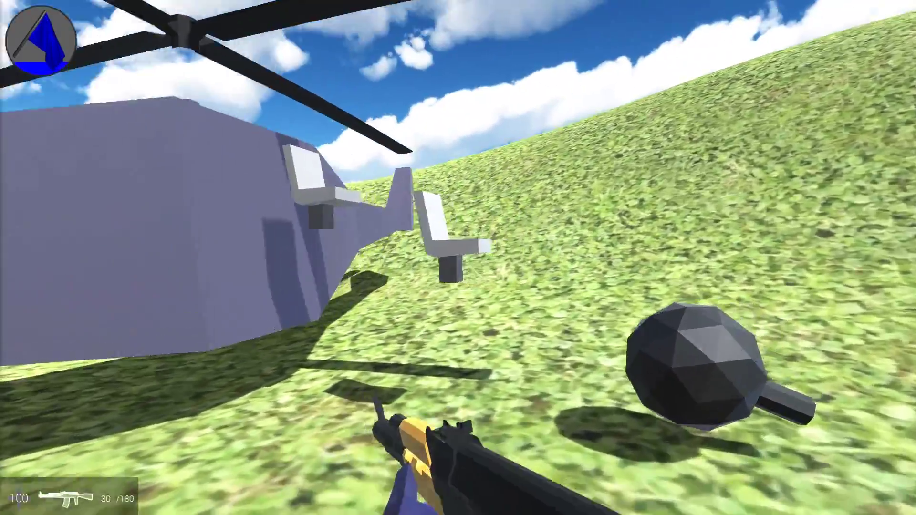
key(e)
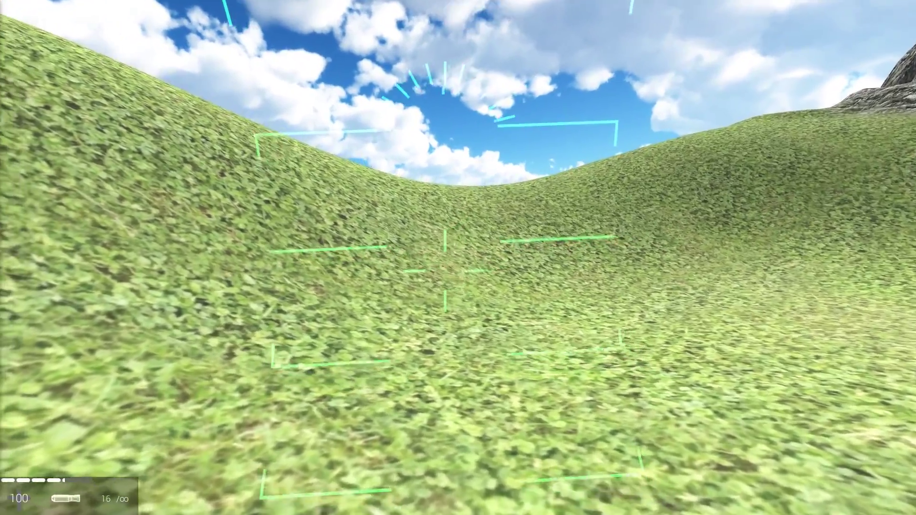
key(w)
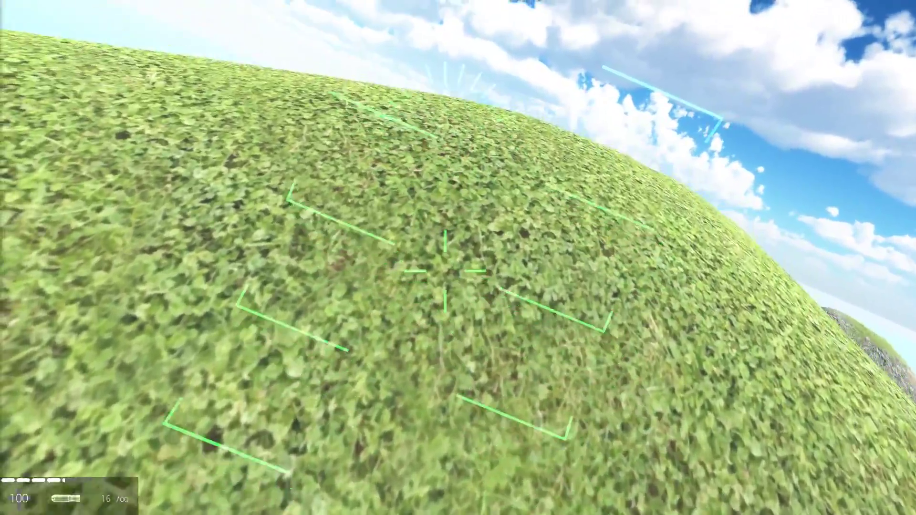
key(w)
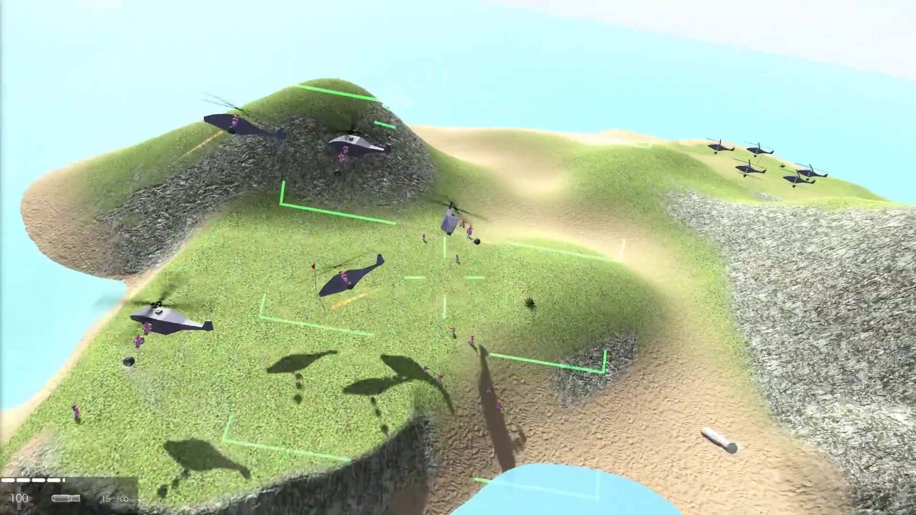
click(444, 278)
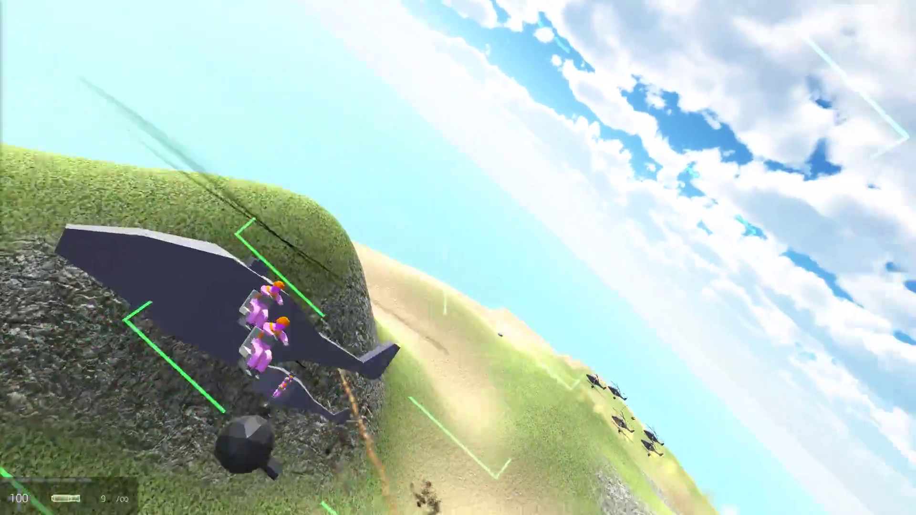
key(f)
click(458, 258)
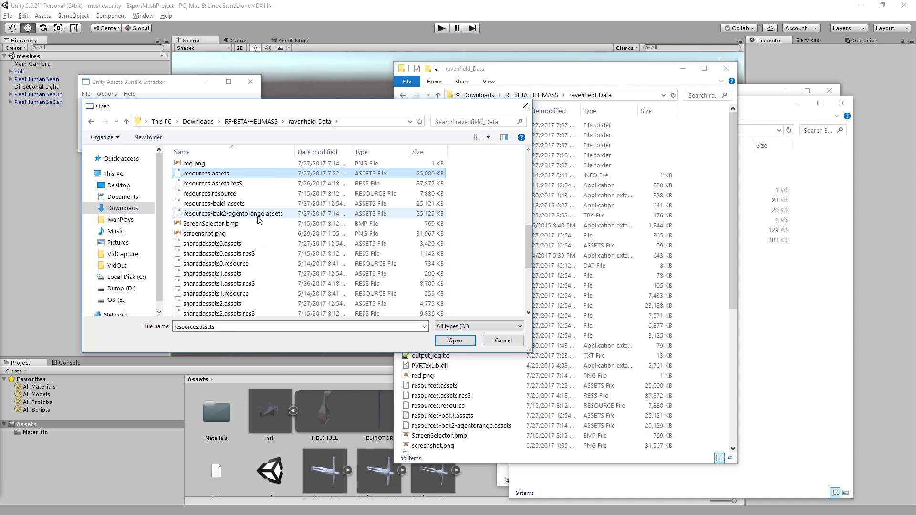
Open resources-bak2-agentorange.assets from ravenfield_Data in Unity Assets Bundle Extractor
click(258, 214)
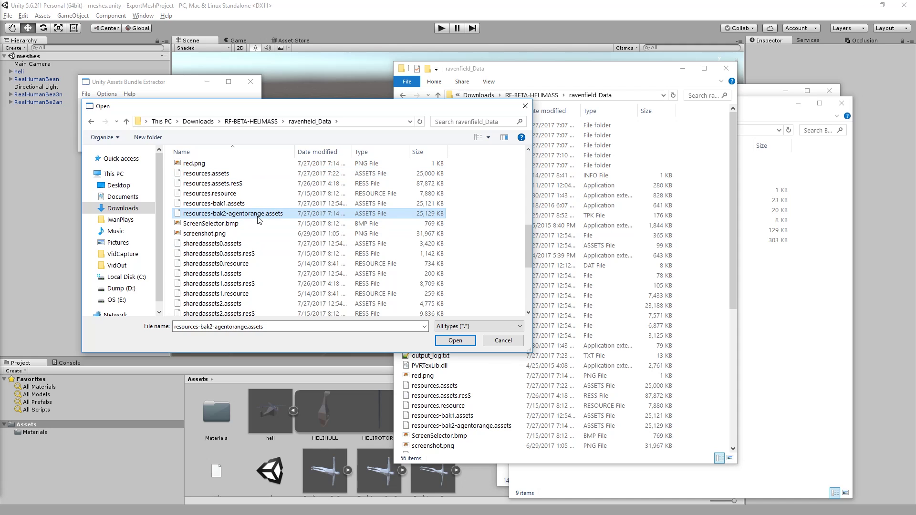
double_click(258, 215)
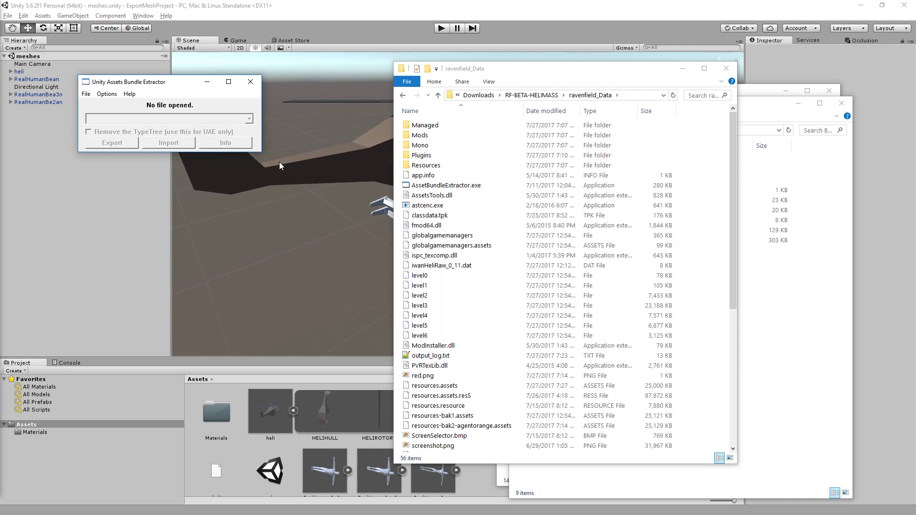
Run skip.bat from the RF-BETA-HELIMASS folder to test the newly saved assets in the game
key(alt+Up)
click(473, 155)
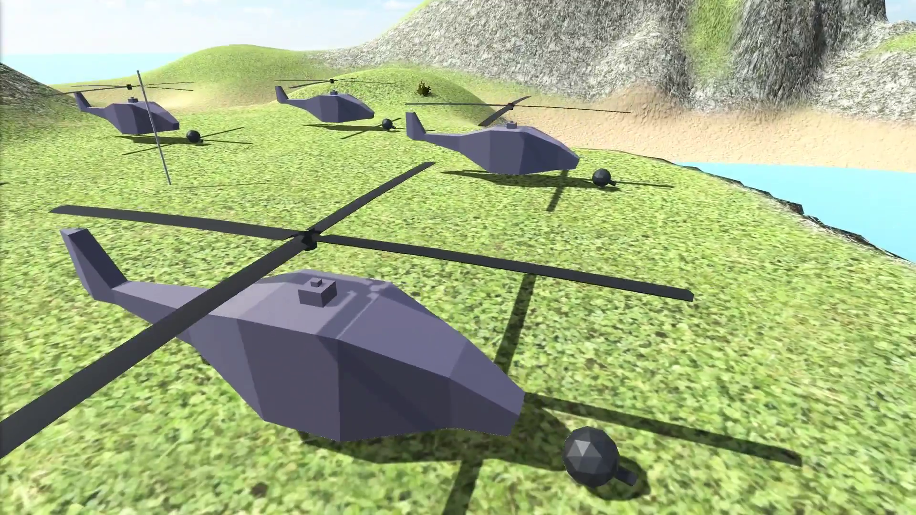
key(d)
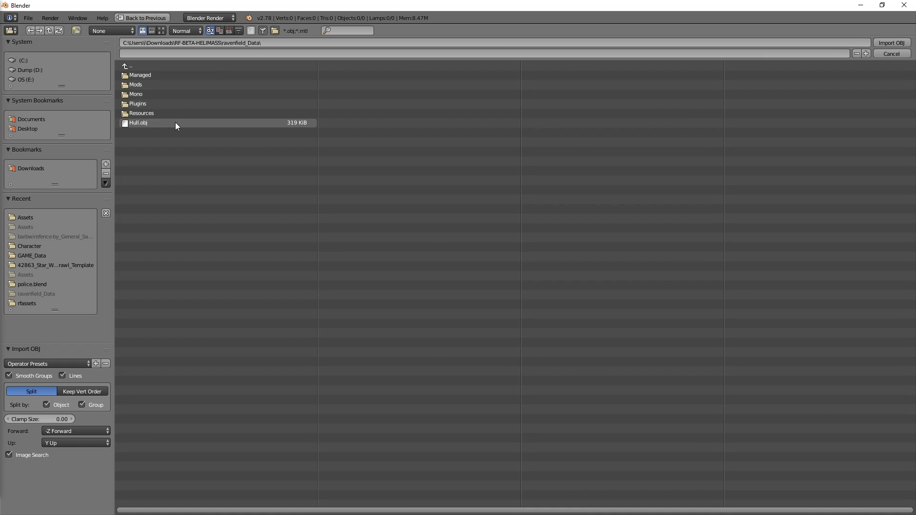
In Blender, inspect the helicopter Hull mesh in Edit Mode and select all its geometry to examine the UV layout
double_click(176, 123)
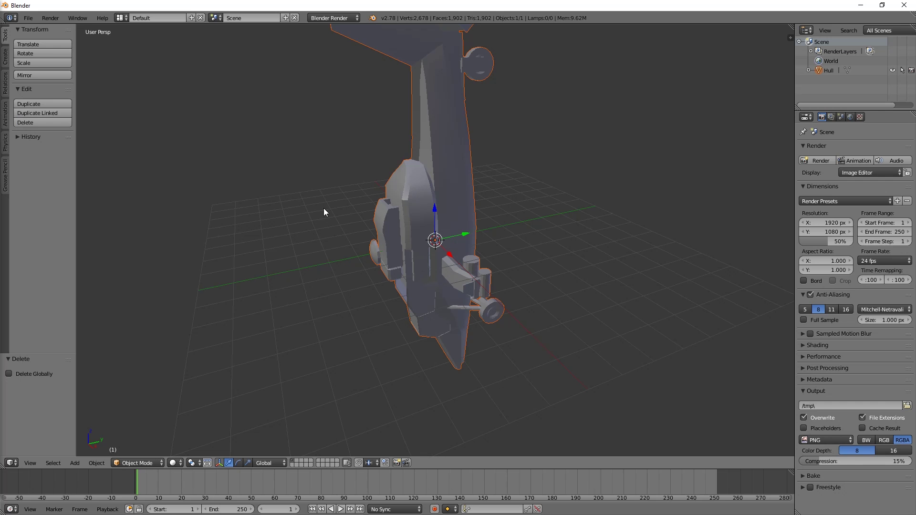
key(Tab)
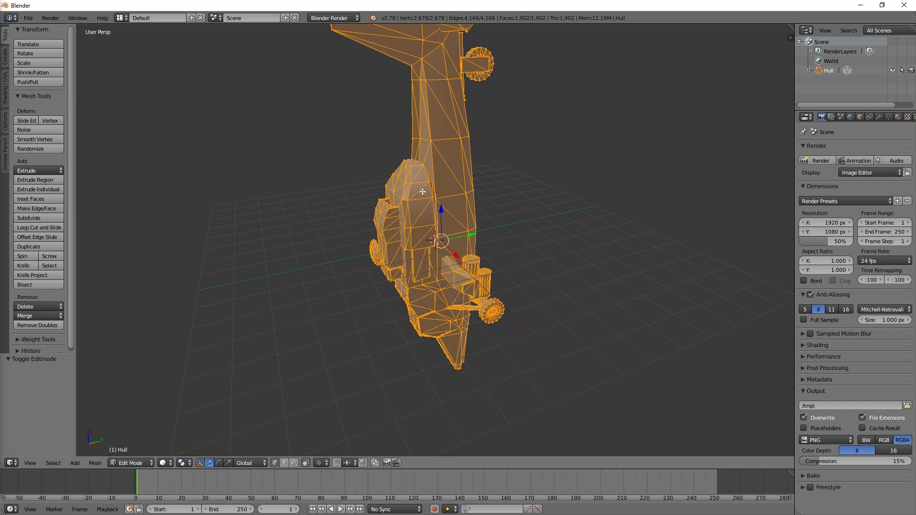
middle_drag(413, 186, 427, 165)
key(Tab)
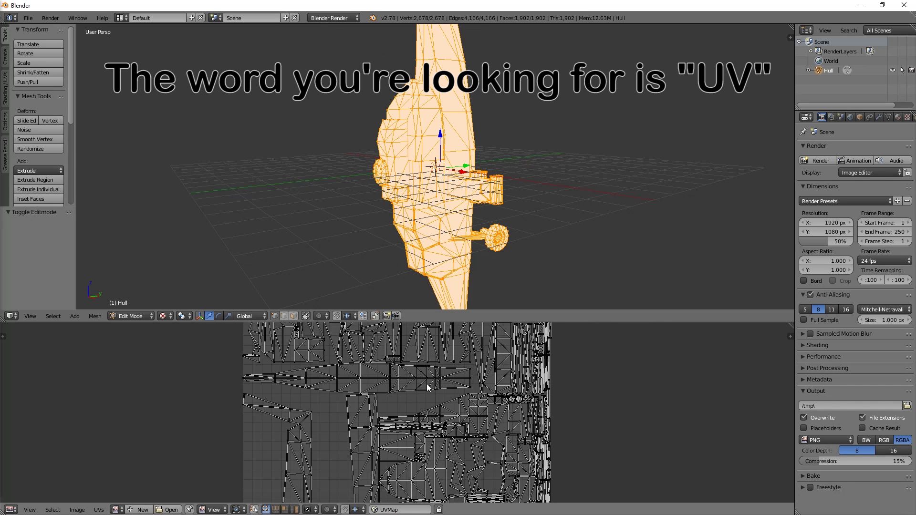
key(a)
key(a)
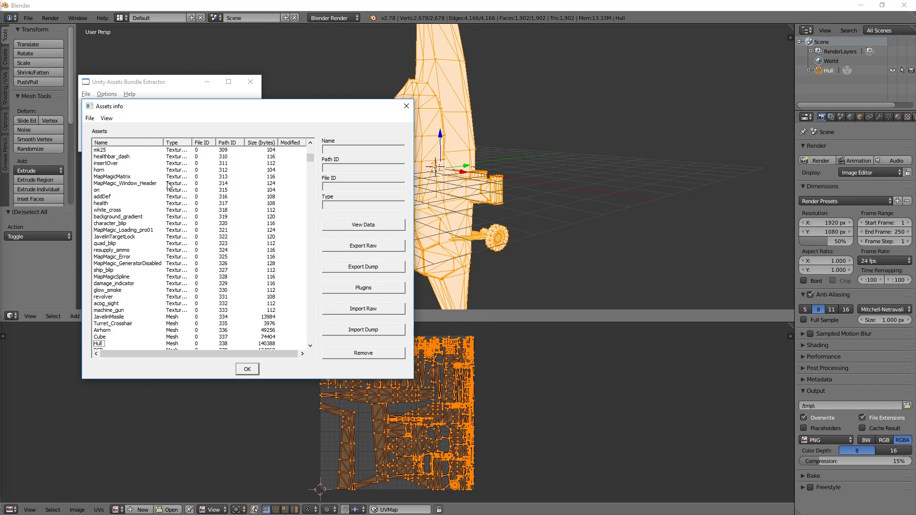
scroll(125, 286, up, 10)
Export the DesertCamo texture from the assets file as a TGA image
click(108, 323)
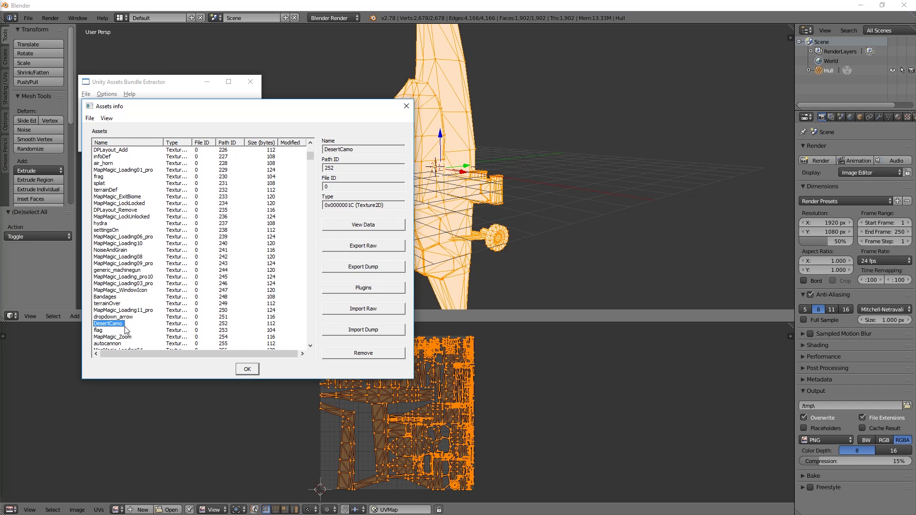
click(374, 287)
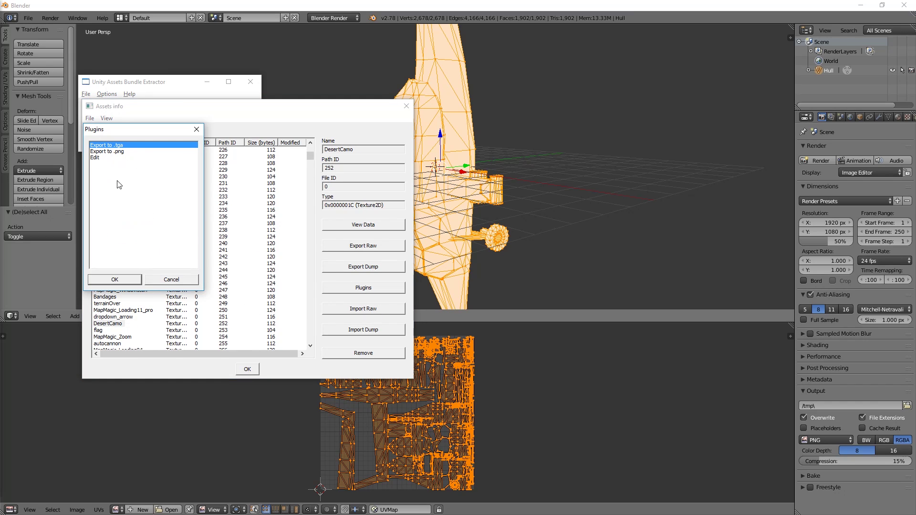
click(127, 279)
key(Return)
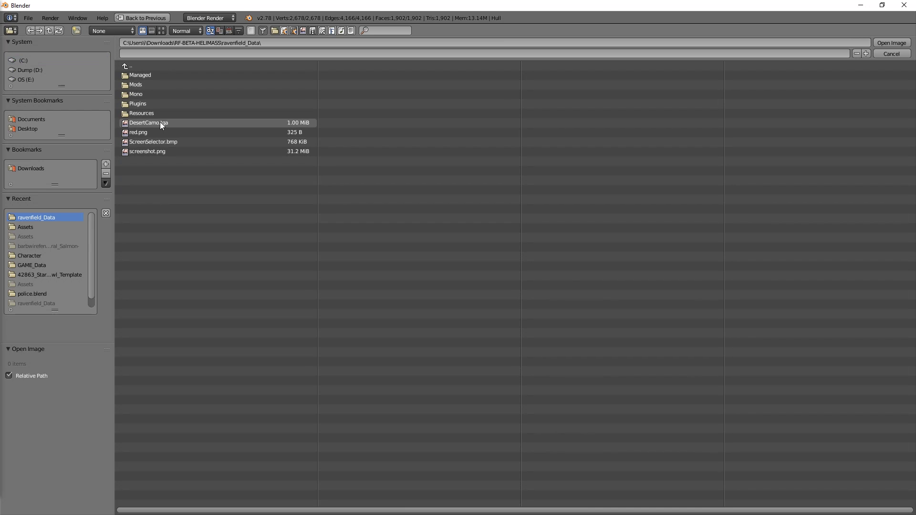
Open heli.blend in Blender and change the timeline area below the model view to the UV/Image Editor
double_click(148, 123)
middle_drag(458, 139, 485, 79)
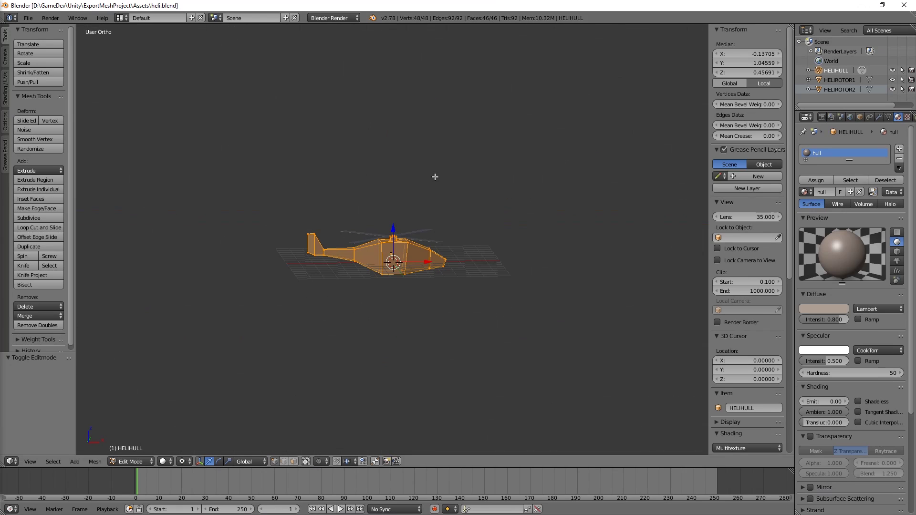
scroll(434, 177, up, 4)
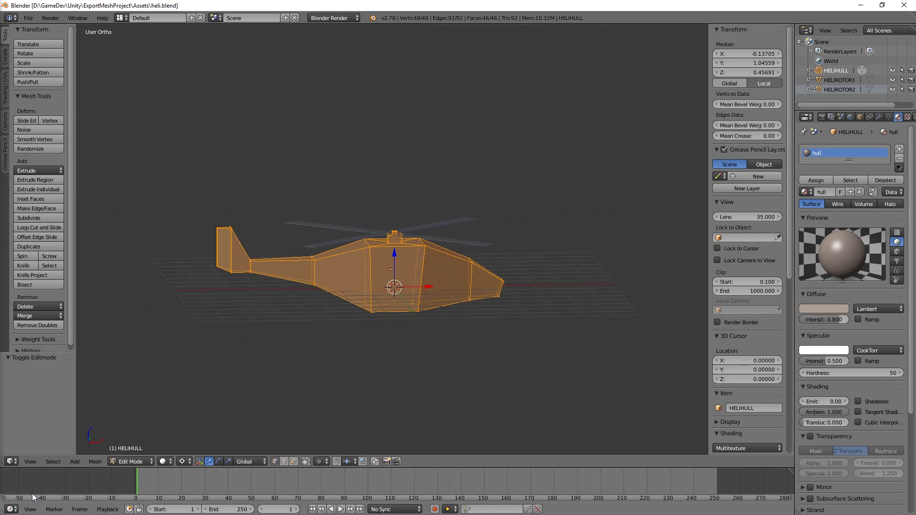
click(11, 509)
click(48, 454)
Try the Unwrap method and then Smart UV Project on the whole HELIHULL mesh
key(u)
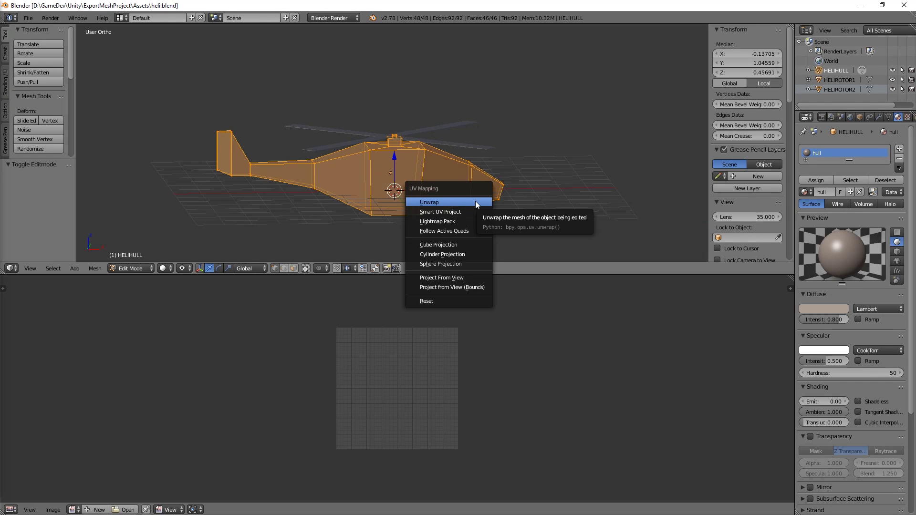
click(475, 201)
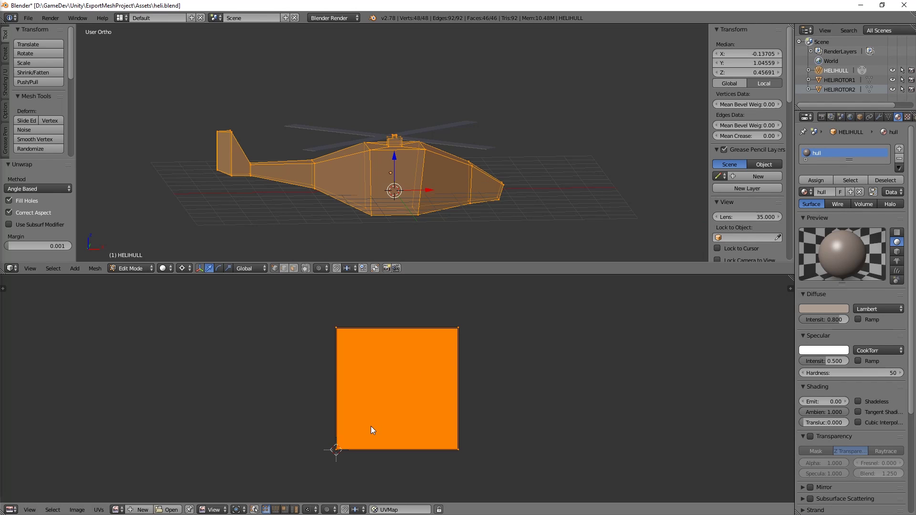
key(u)
click(364, 268)
click(376, 334)
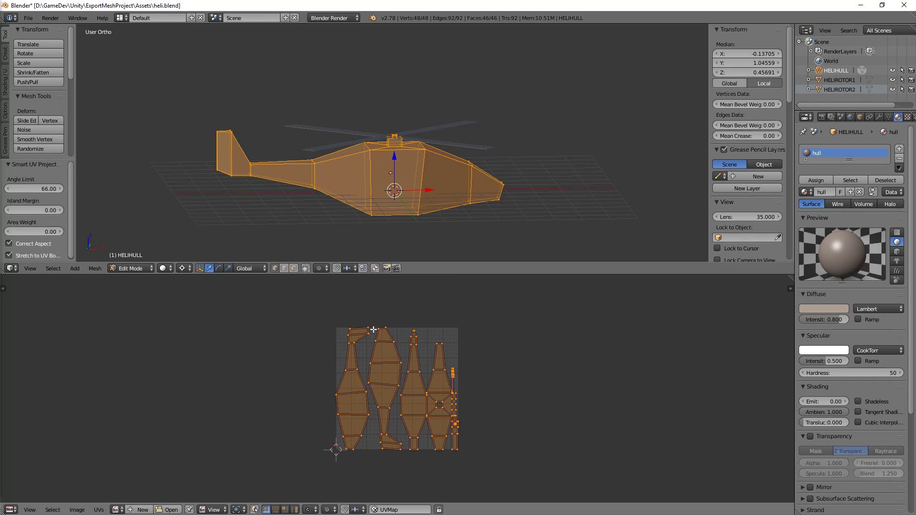
Try Lightmap Pack, Follow Active Quads and Cube Projection as alternative UV mappings for the HELIHULL mesh
key(u)
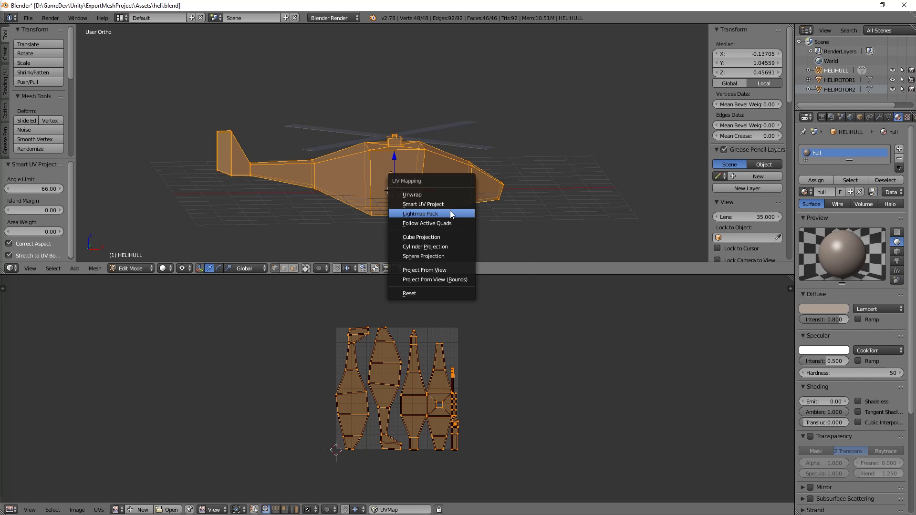
click(450, 210)
key(Return)
key(u)
click(446, 218)
key(Return)
key(u)
click(420, 201)
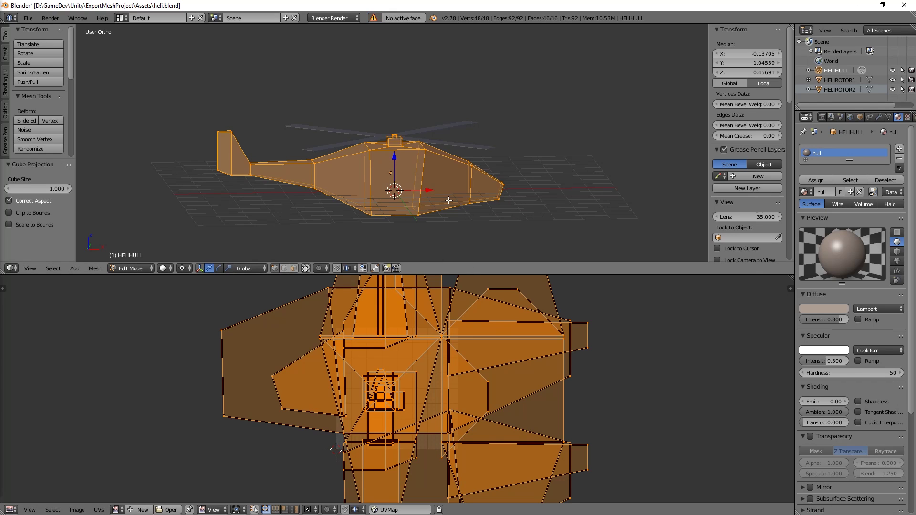
Try Cylinder Projection, Sphere Projection, Project From View and Project from View (Bounds) on the HELIHULL mesh
key(u)
click(445, 214)
key(u)
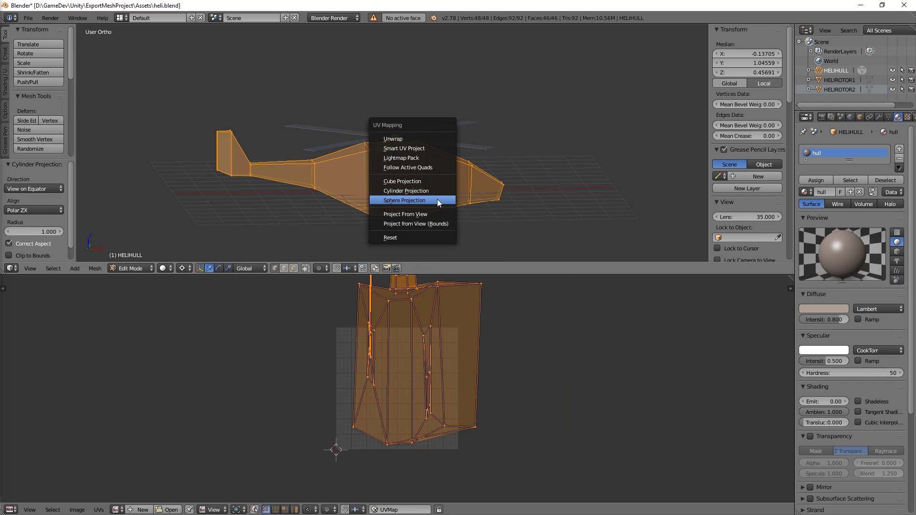
click(437, 199)
key(u)
click(433, 202)
key(u)
click(431, 211)
Map the HELIHULL mesh with Smart UV Project at a 66 degree angle limit, scale its UV islands and save the file
key(u)
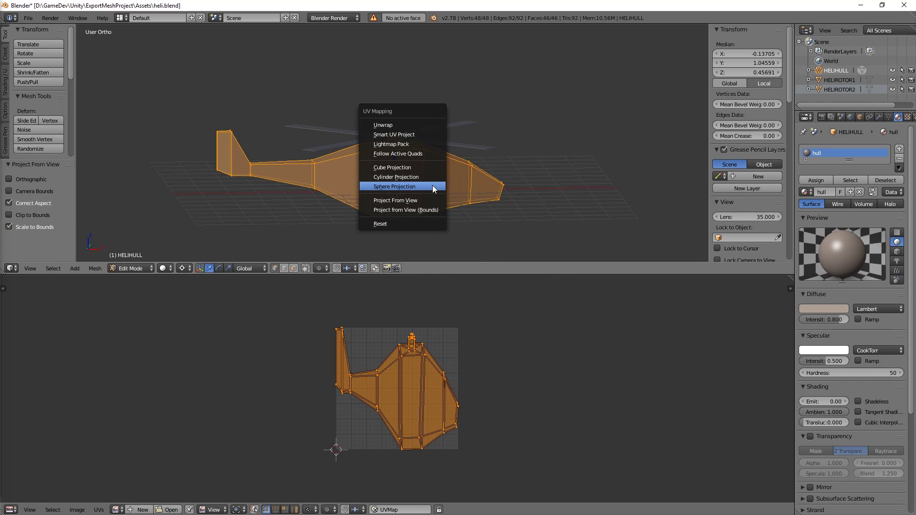
click(419, 136)
click(410, 204)
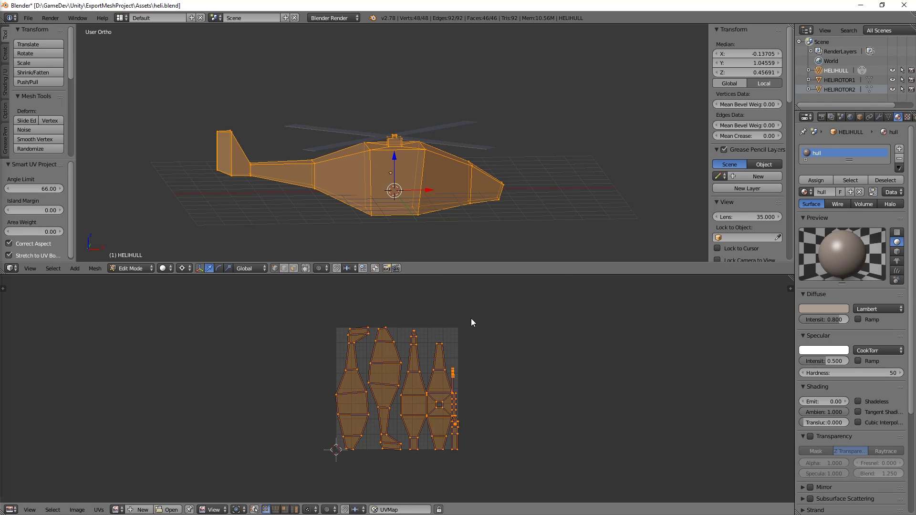
scroll(458, 395, up, 1)
key(s)
click(468, 395)
key(ctrl+s)
In Unity Assets Bundle Extractor, find the DesertCamo texture and export it as camo.png into ravenfield_Data
click(323, 123)
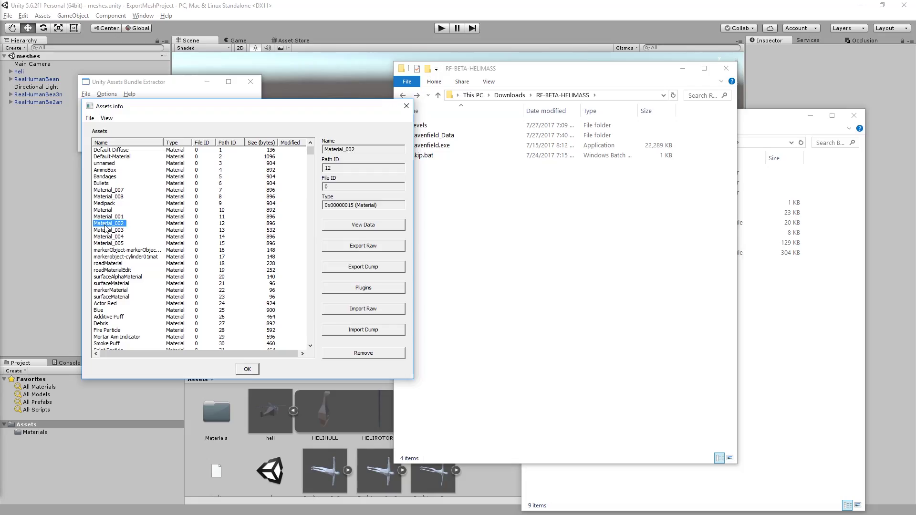
text(desertc)
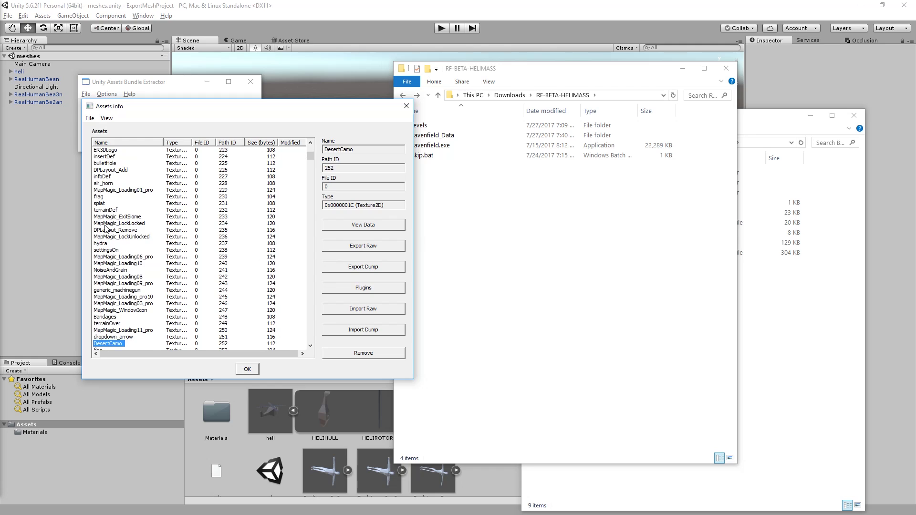
click(365, 290)
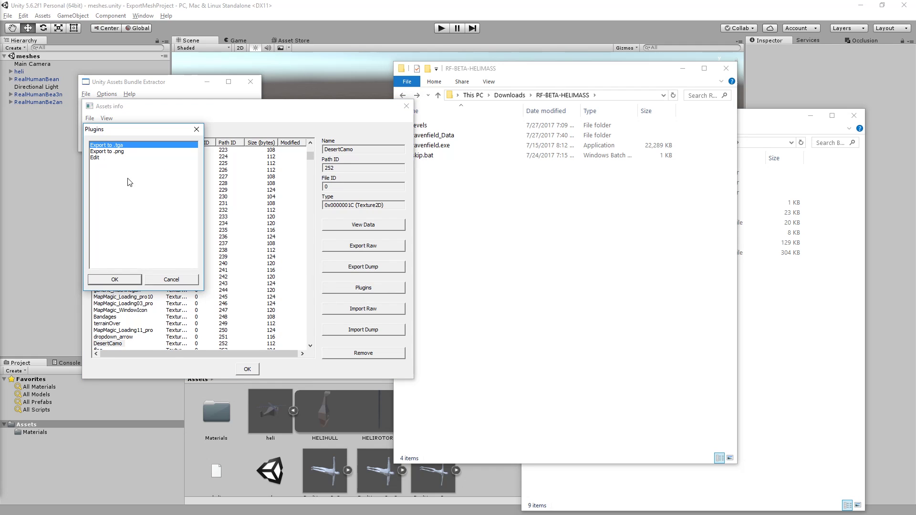
click(114, 282)
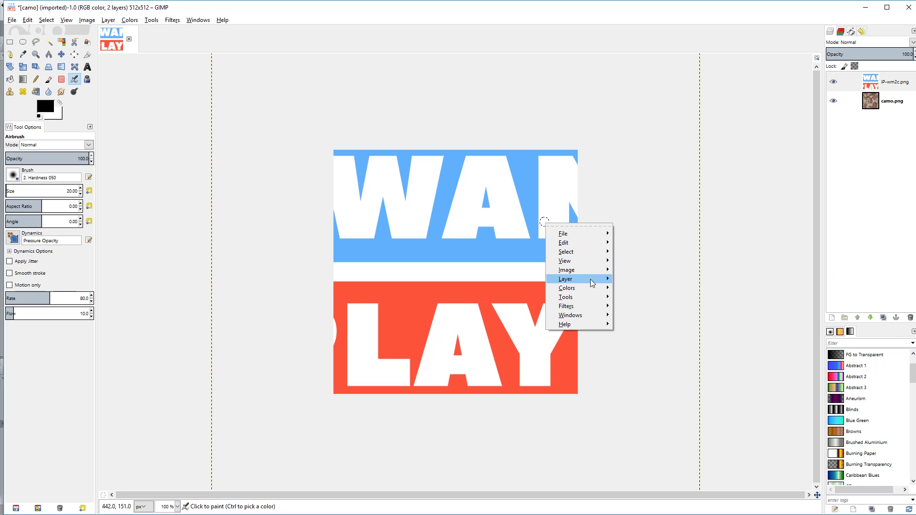
In GIMP, scale the iP-wm2c.png layer to fit the camo image and export the result as camo.png
mouse_move(568, 279)
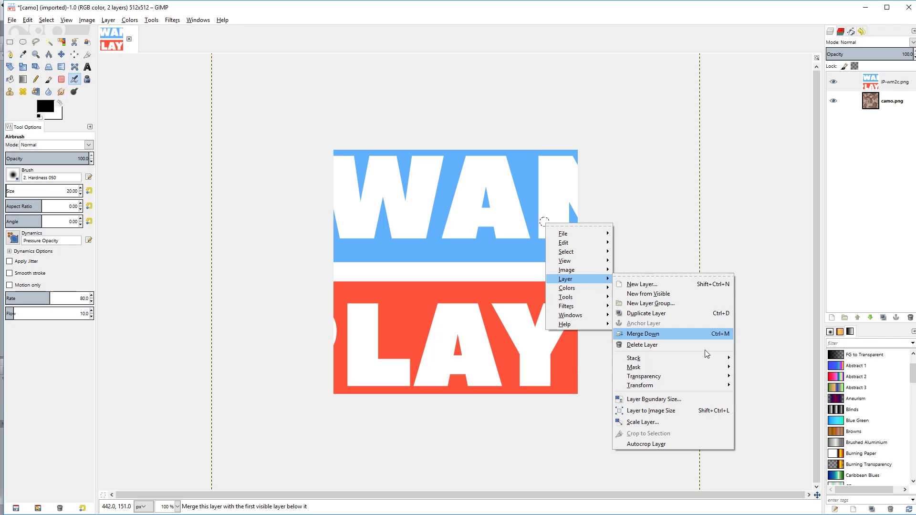
click(664, 422)
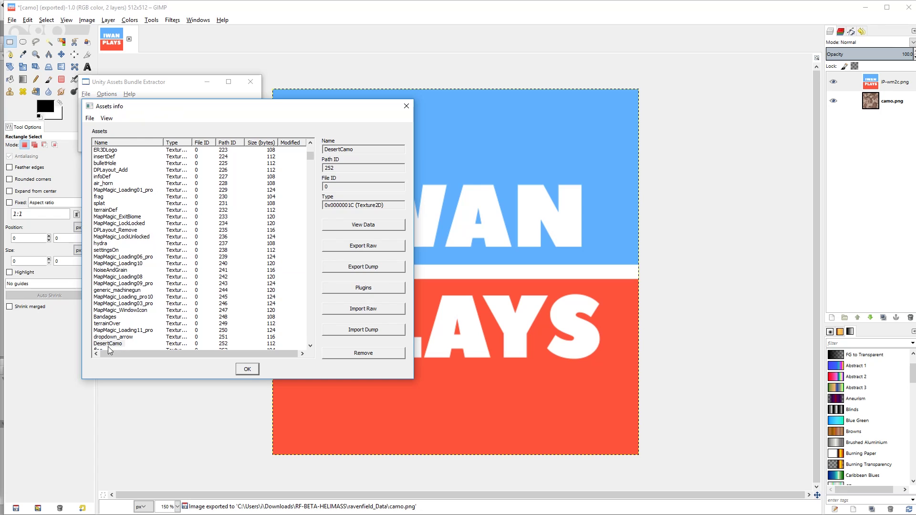
In Unity Assets Bundle Extractor, replace the DesertCamo texture with the edited camo.png using the Edit plugin
click(388, 288)
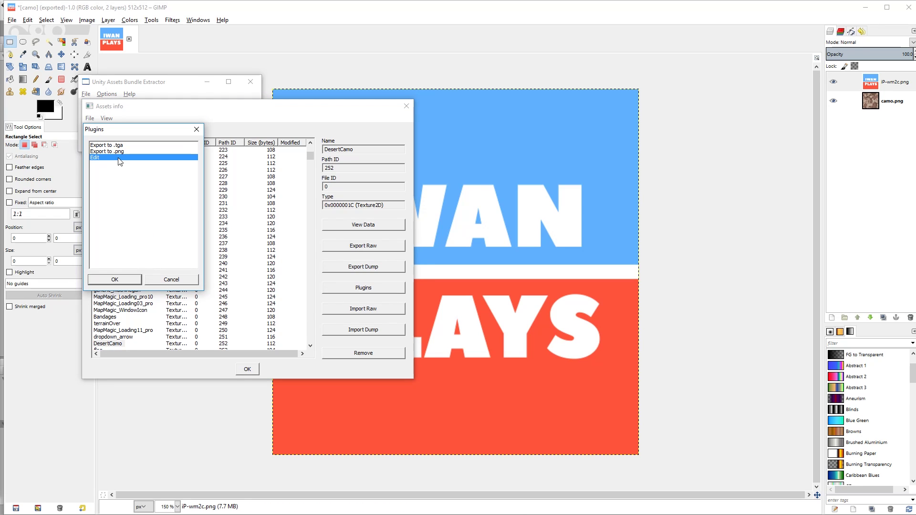
click(114, 280)
click(179, 311)
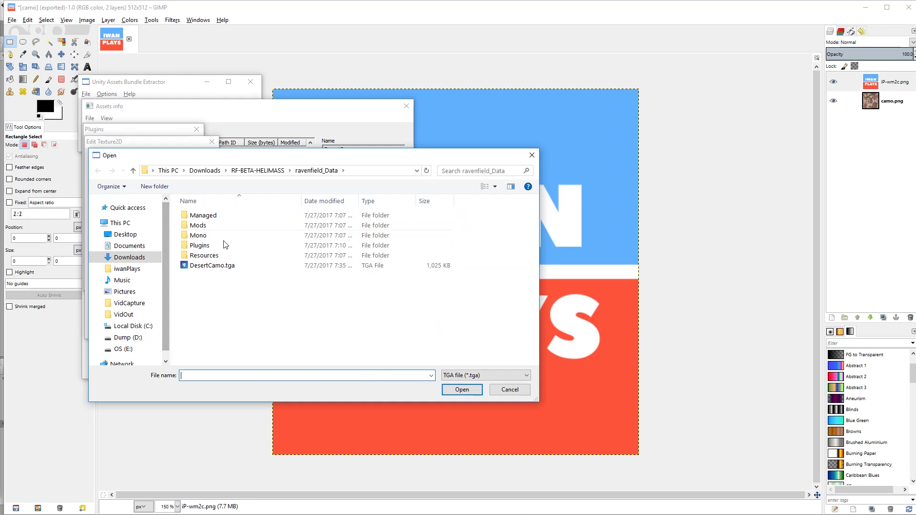
click(204, 319)
key(Return)
click(108, 327)
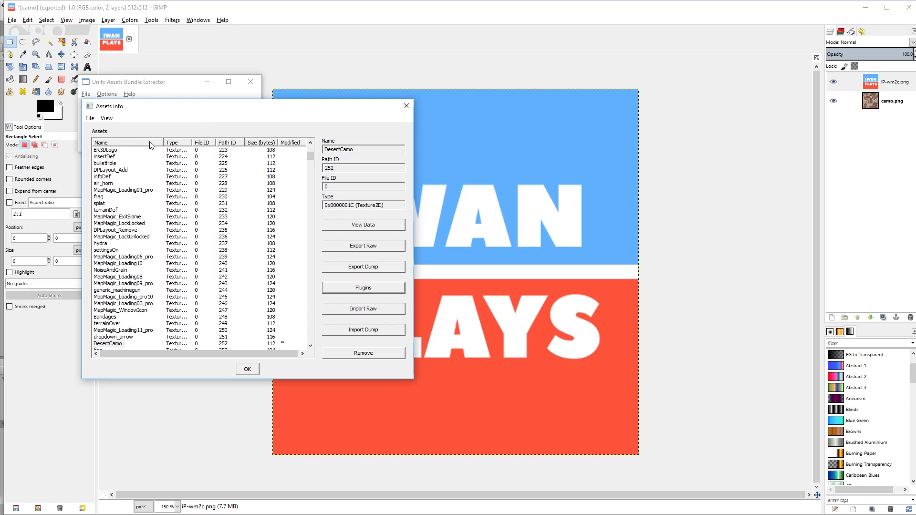
Save the DesertCamo change to the assets file and launch the game to test it
click(247, 369)
key(Return)
click(259, 368)
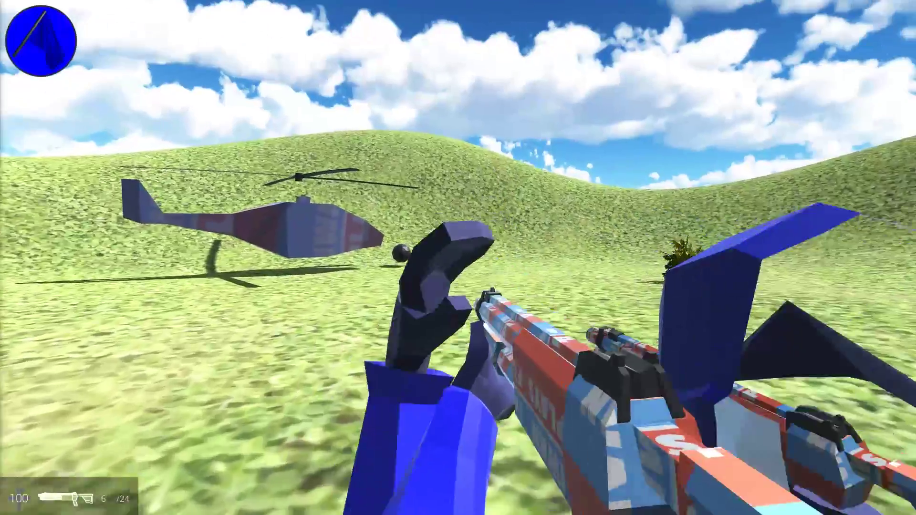
Inspect the retextured helicopter in the game by walking up to it, boarding it, flying over the map and firing its rockets
key(w)
key(w)
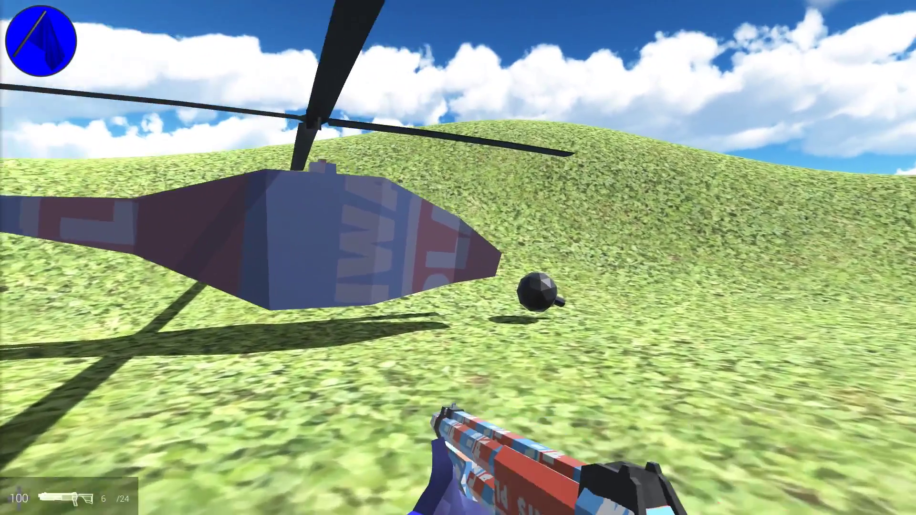
key(e)
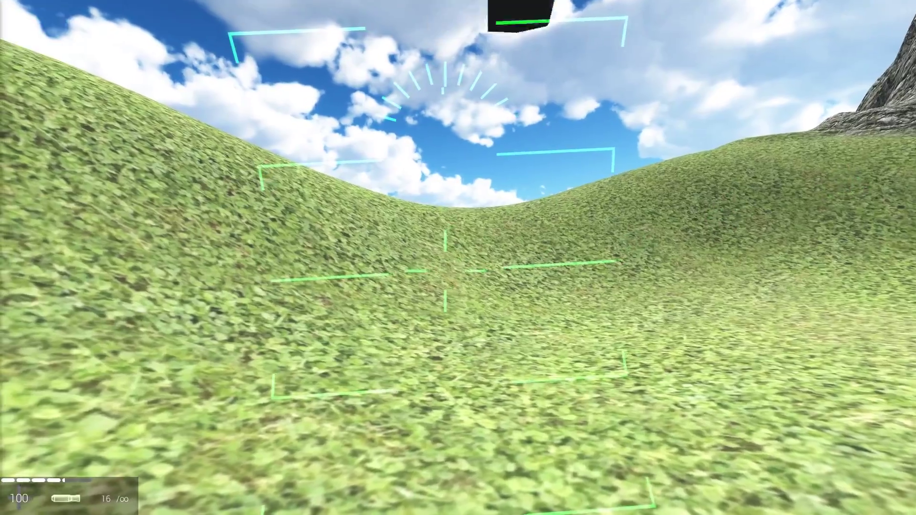
key(c)
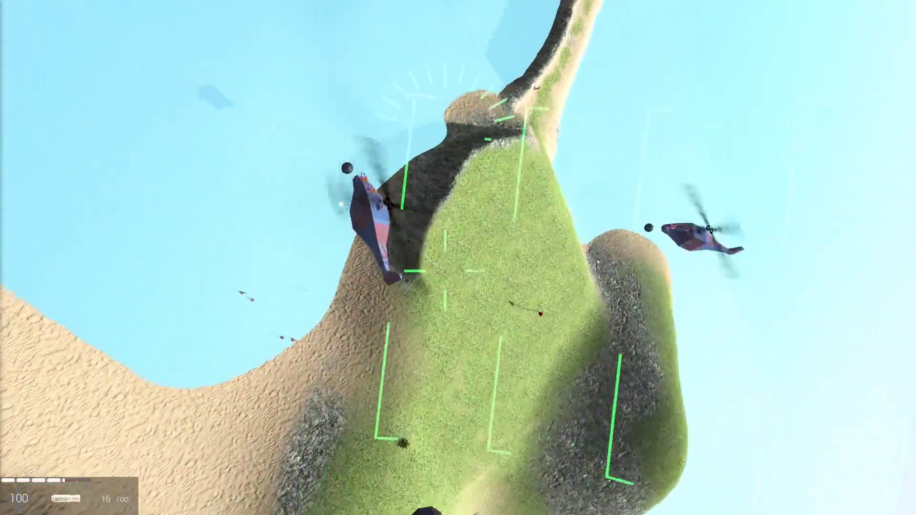
click(445, 271)
click(445, 271)
click(445, 271)
click(445, 271)
click(445, 271)
click(445, 271)
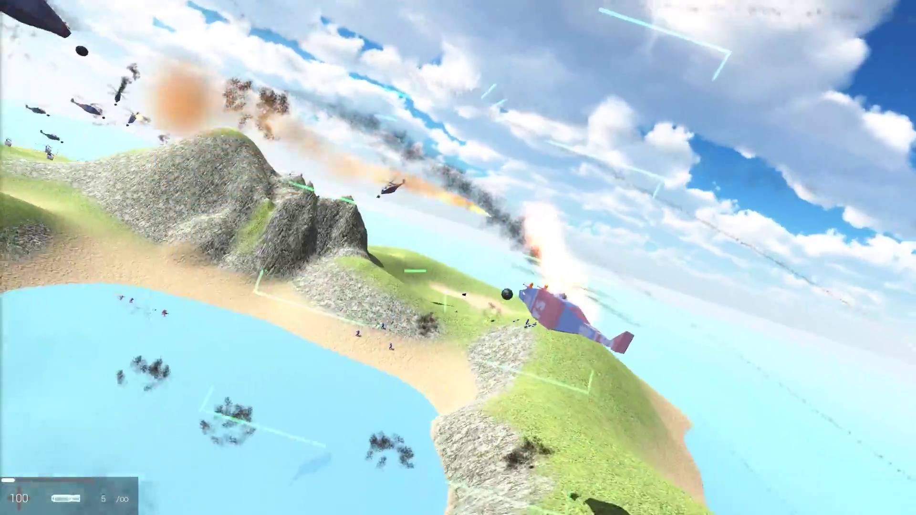
click(445, 271)
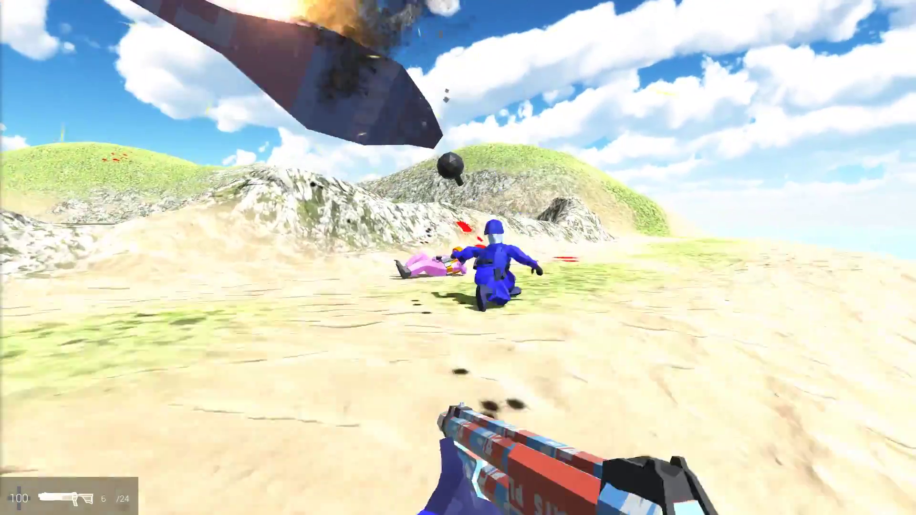
key(w)
right_click(458, 257)
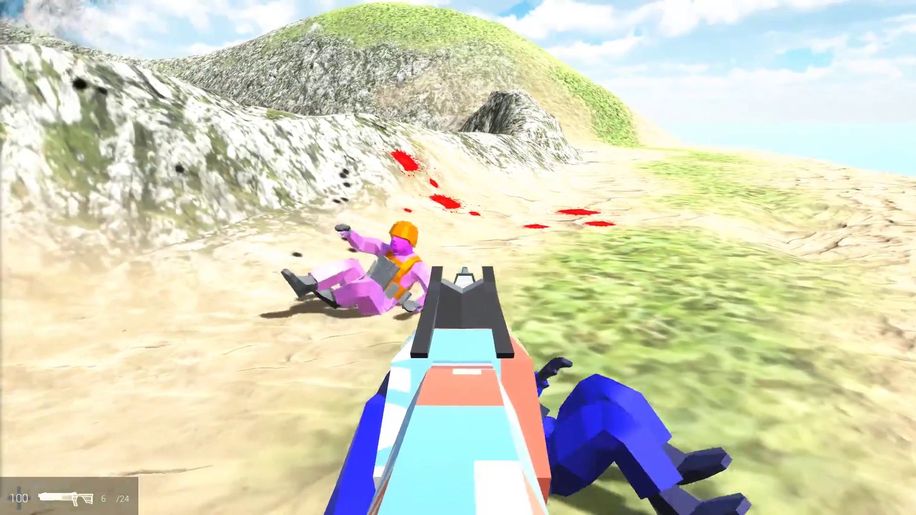
click(458, 258)
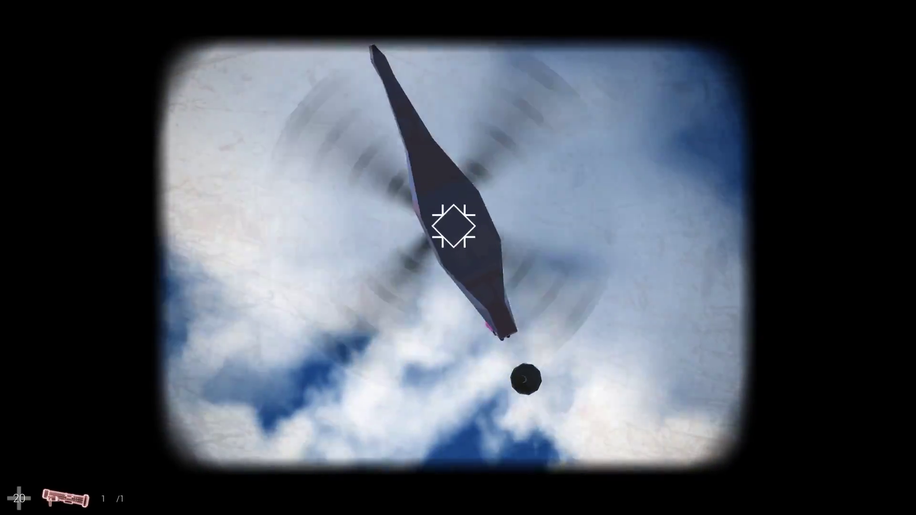
click(458, 258)
key(1)
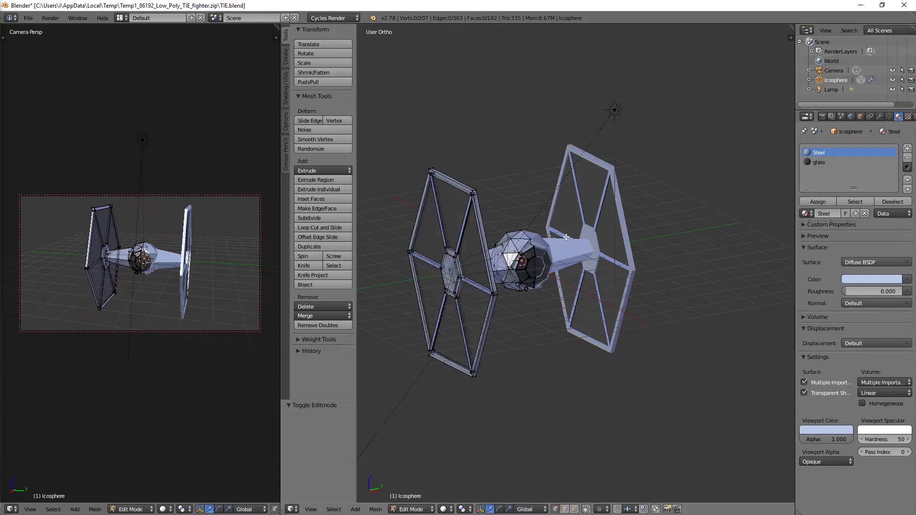
In Blender, toggle the selection of all geometry in the Icosphere mesh of the TIE fighter model
key(a)
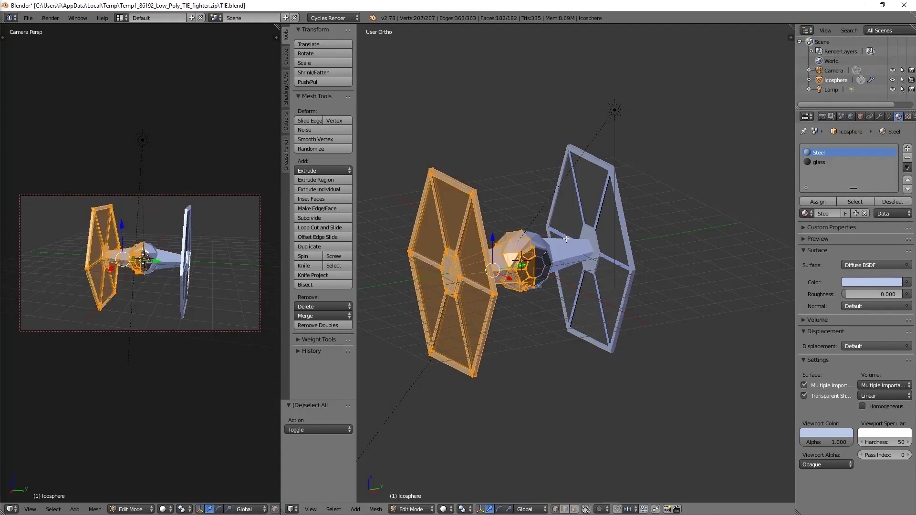